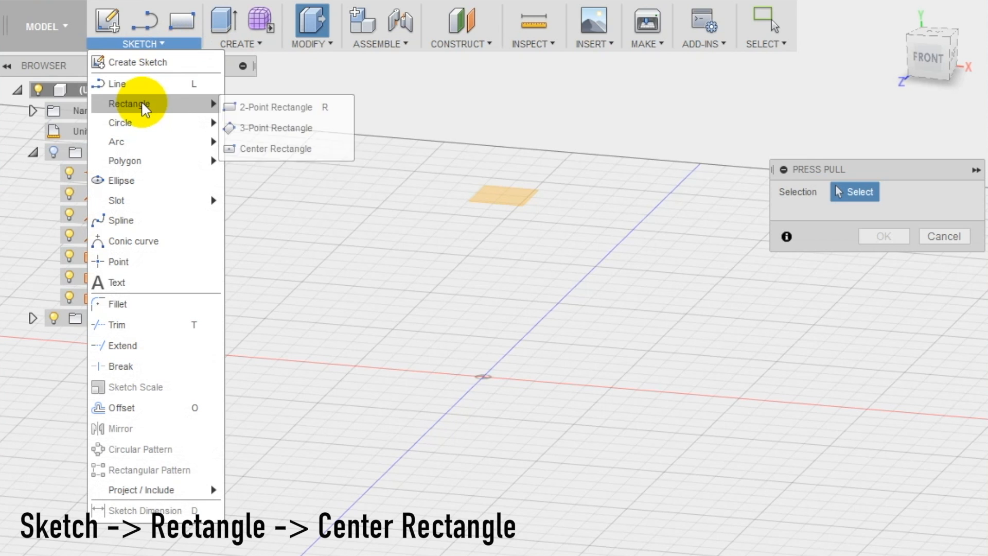
- Sketch a 55 mm by 55 mm center rectangle on the upper offset plane, centred on the origin
left_click(301, 143)
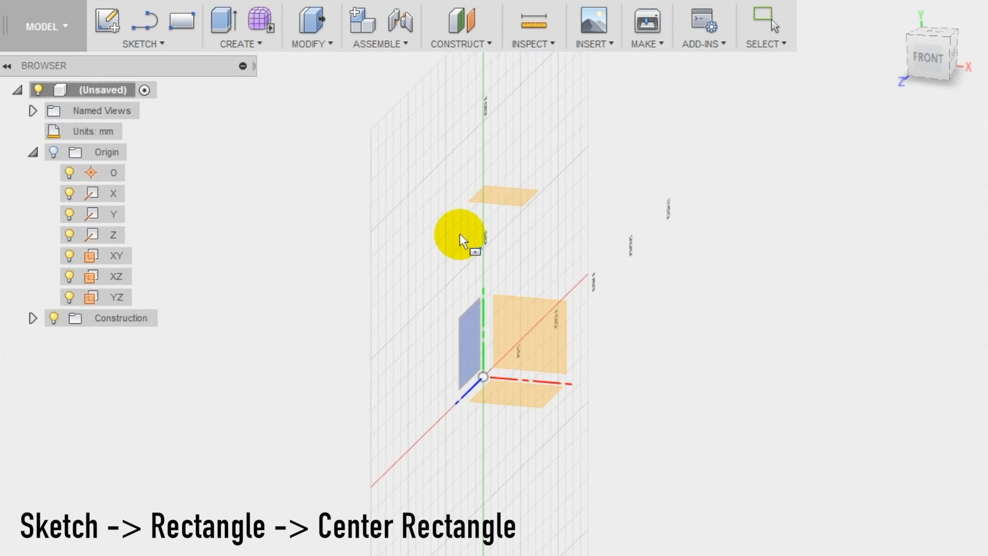
left_click(504, 200)
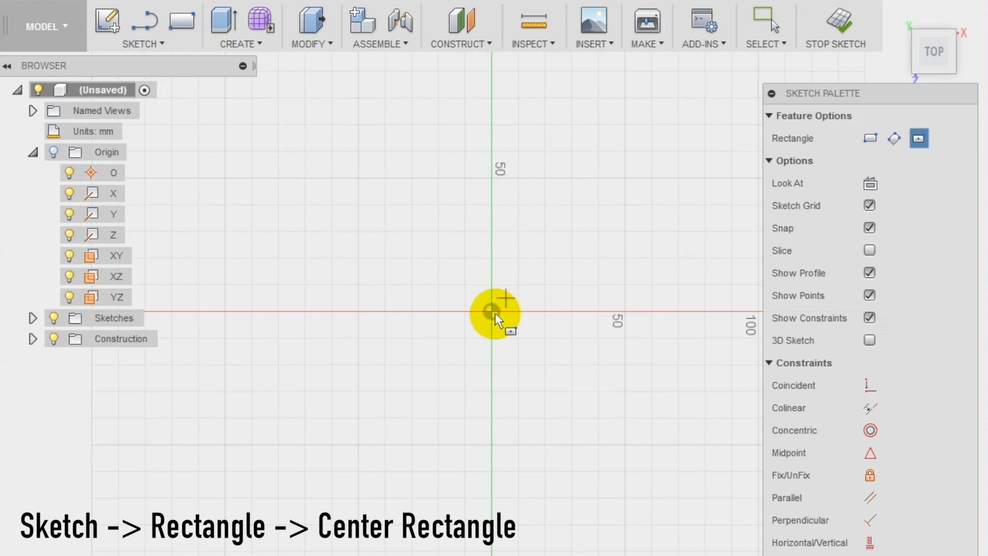
left_click(492, 310)
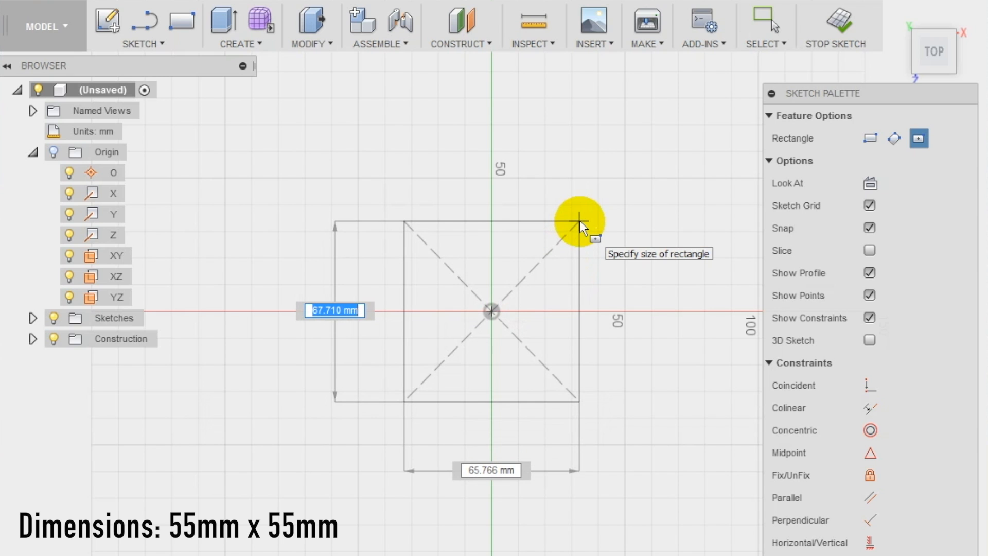
type("55")
key("Tab")
type("55")
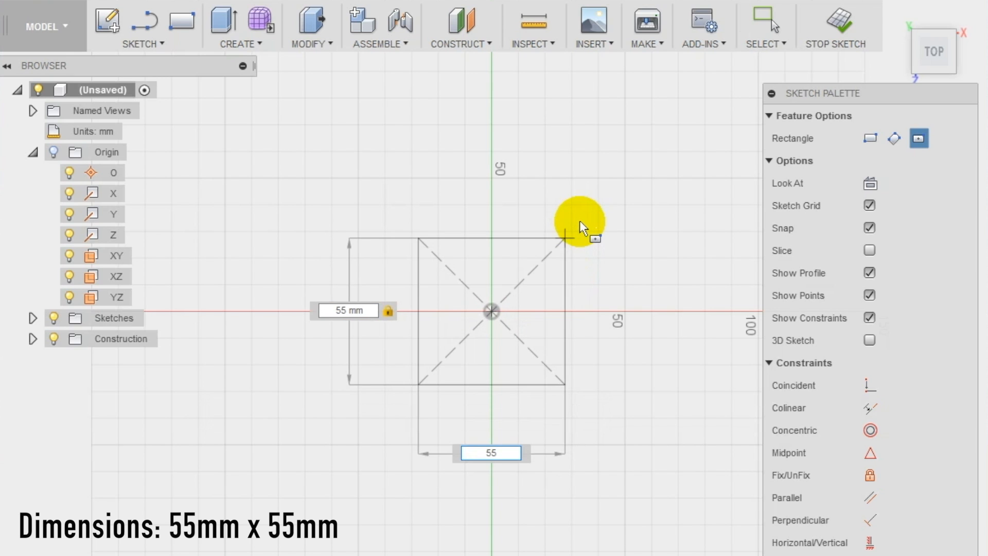
key("Return")
- Extrude the square profile upward 5 mm as a new body
middle_click_drag(628, 293, 600, 282, "shift")
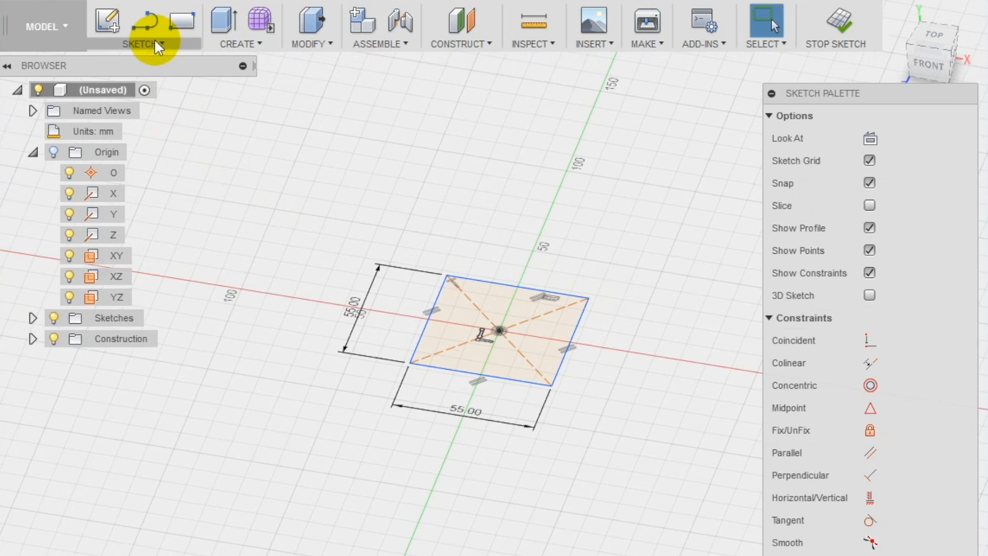
left_click(222, 42)
left_click(233, 81)
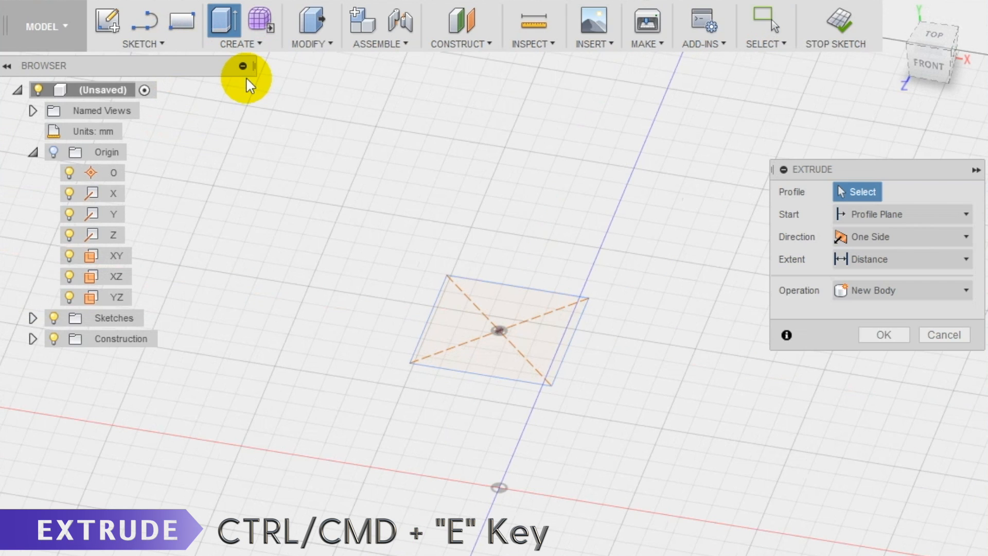
left_click(514, 304)
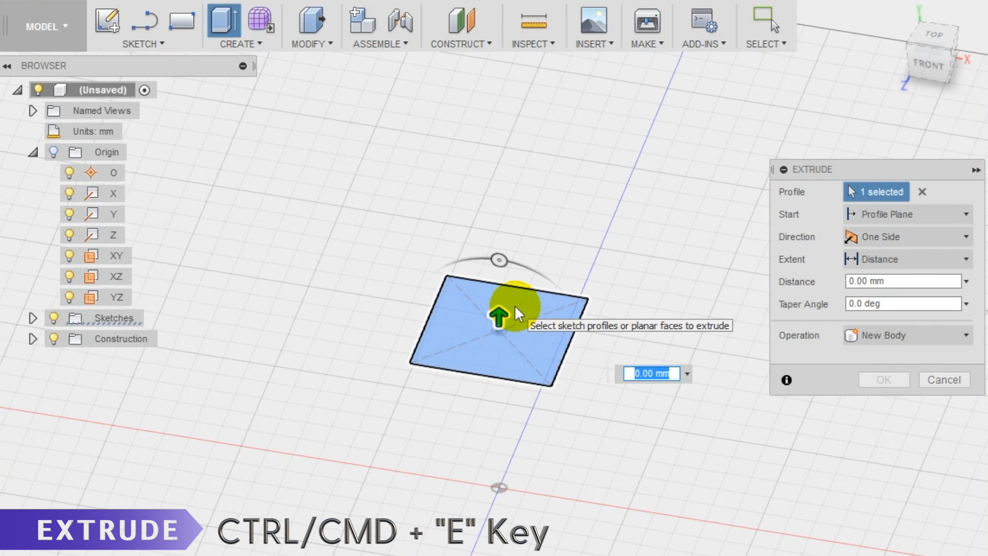
type("5")
key("Return")
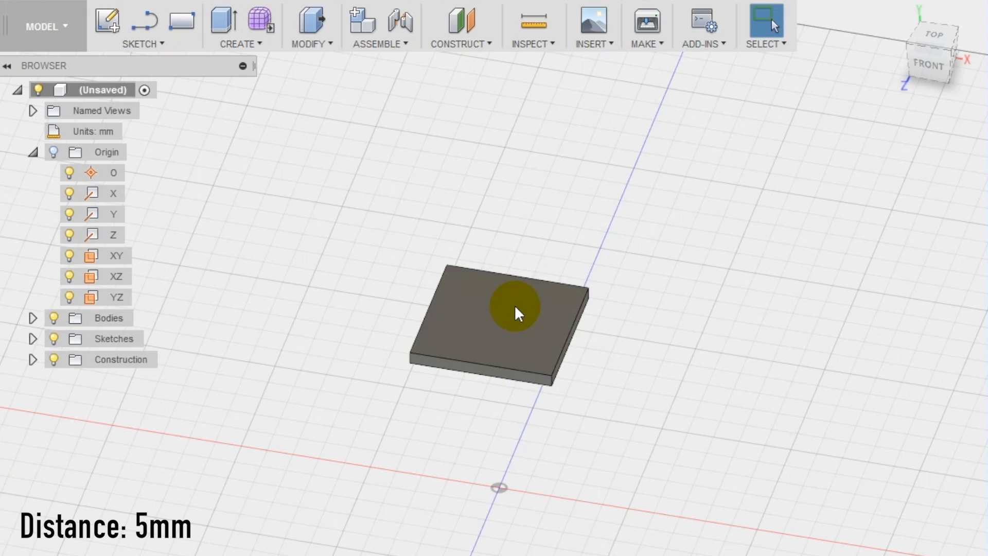
- Sketch a center rectangle about 5 mm by 5 mm on the plate's underside, with its outer corner on a corner of the plate
middle_click_drag(622, 392, 642, 321, "shift")
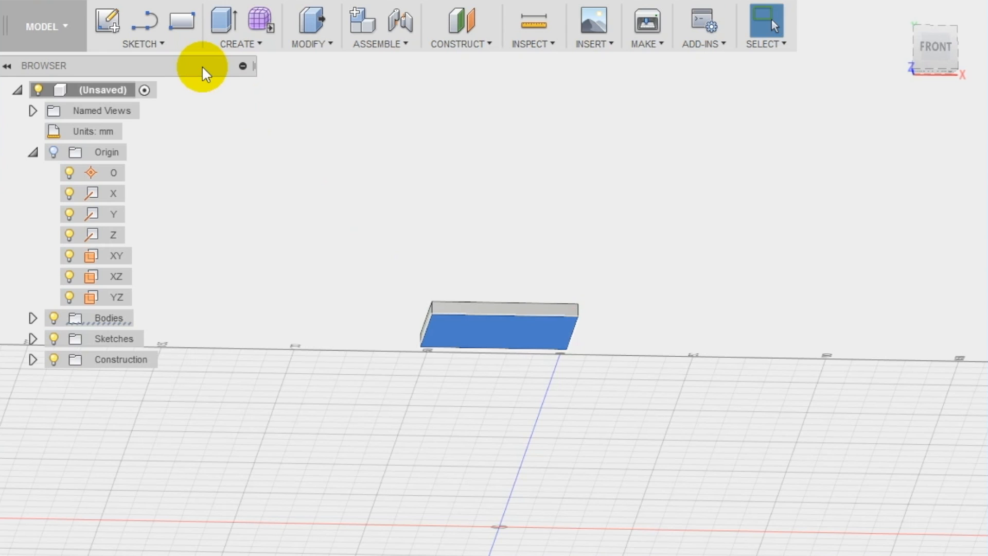
left_click(139, 45)
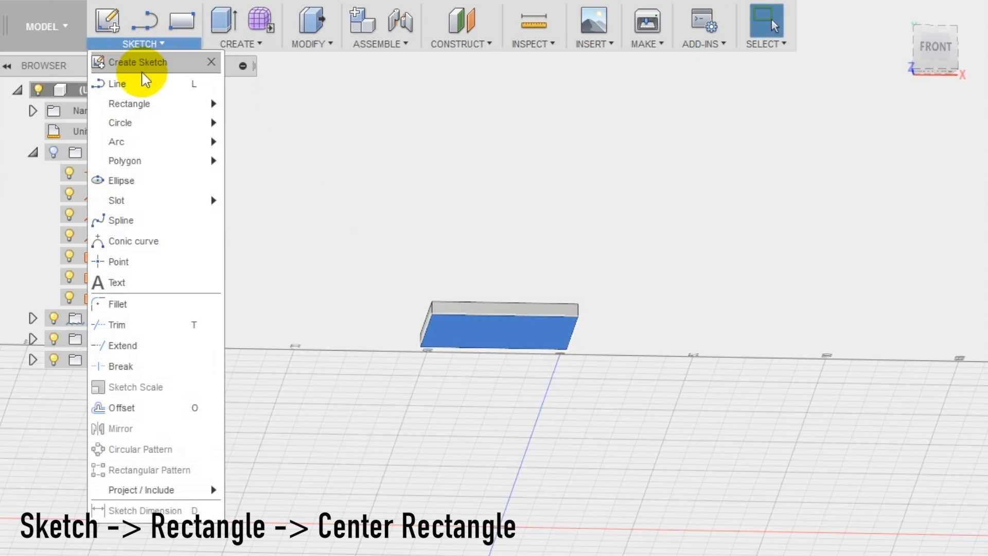
mouse_move(144, 101)
left_click(277, 149)
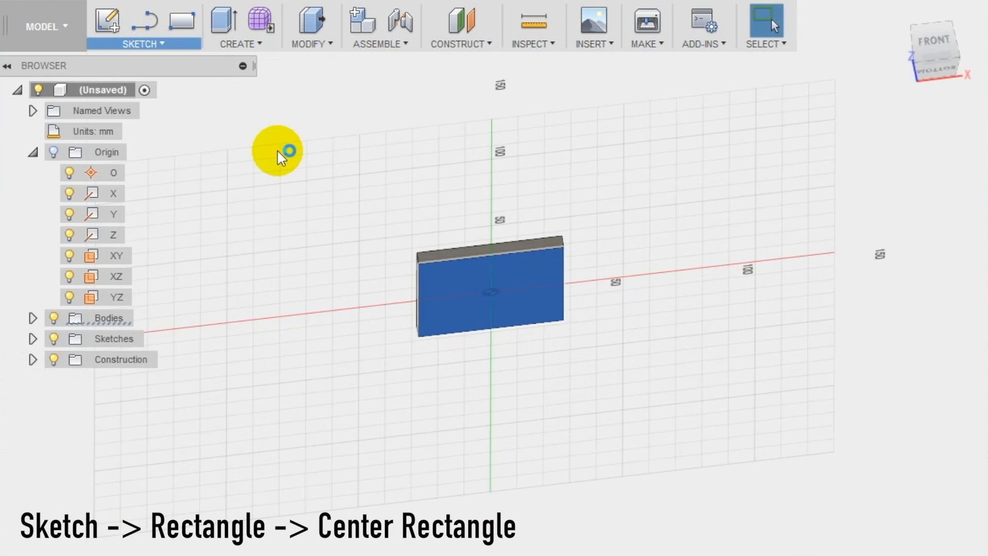
left_click(458, 287)
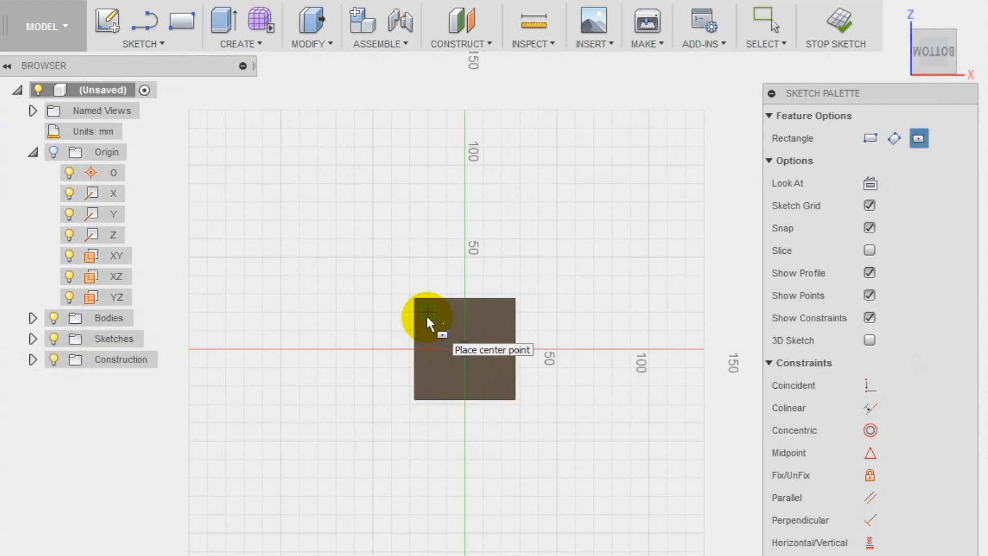
scroll(426, 312, "up", 5)
left_click(366, 214)
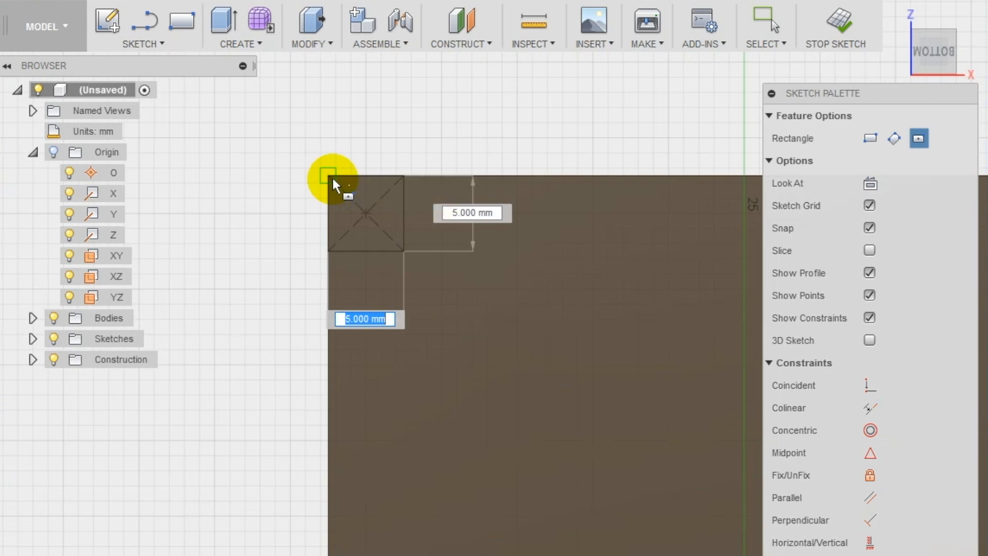
left_click(328, 176)
- Dimension the width of the small square at the plate's corner
left_click(150, 43)
left_click(136, 511)
left_click(367, 176)
left_click(367, 154)
key("Return")
- Draw two connected lines from the midpoint of one plate edge to the center and on to the midpoint of the adjacent edge, around the small square
scroll(326, 231, "down", 3)
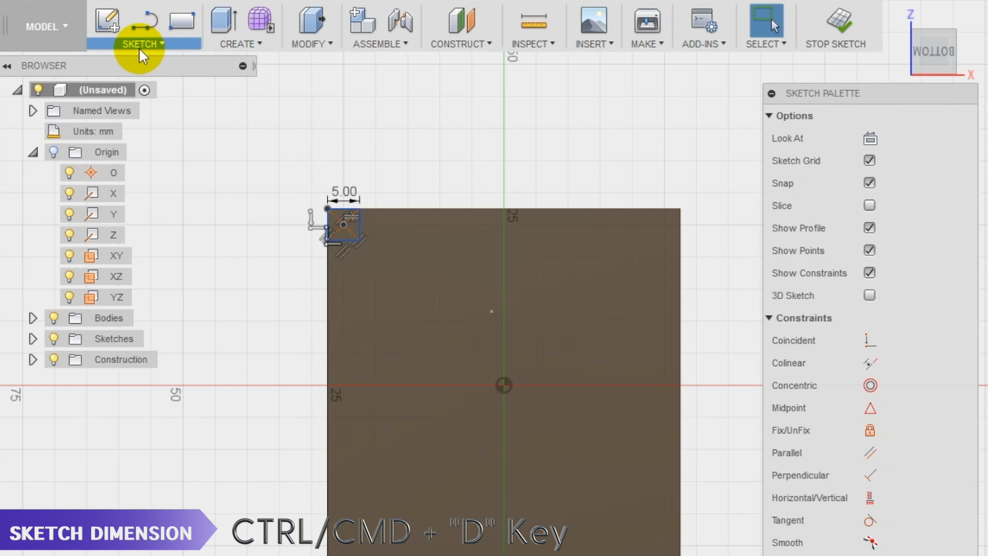
left_click(138, 45)
left_click(138, 83)
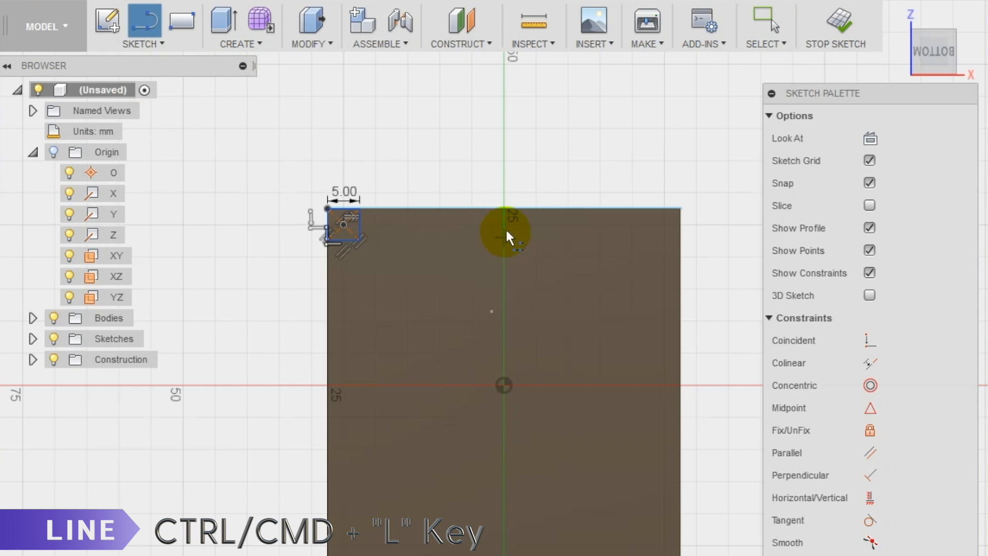
left_click(506, 211)
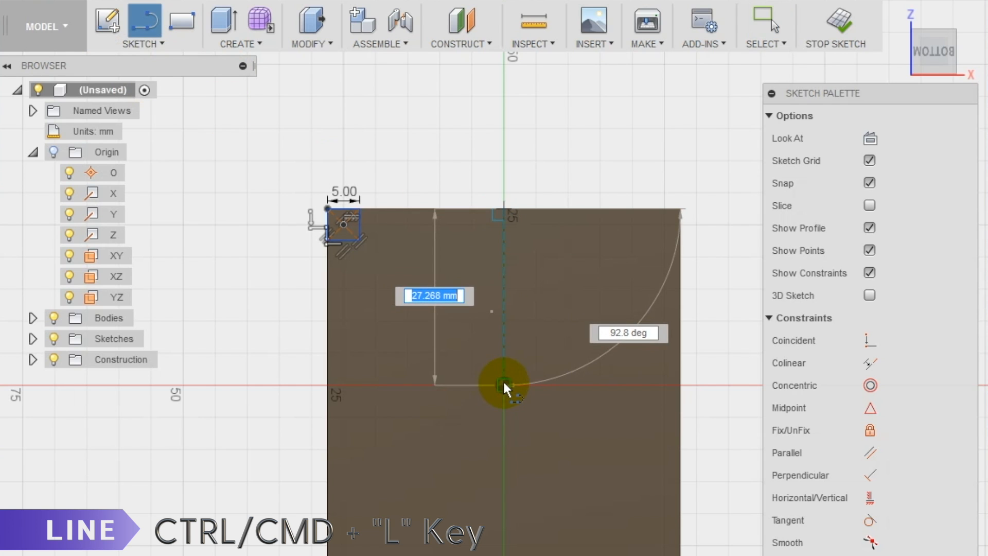
left_click(505, 384)
left_click(332, 384)
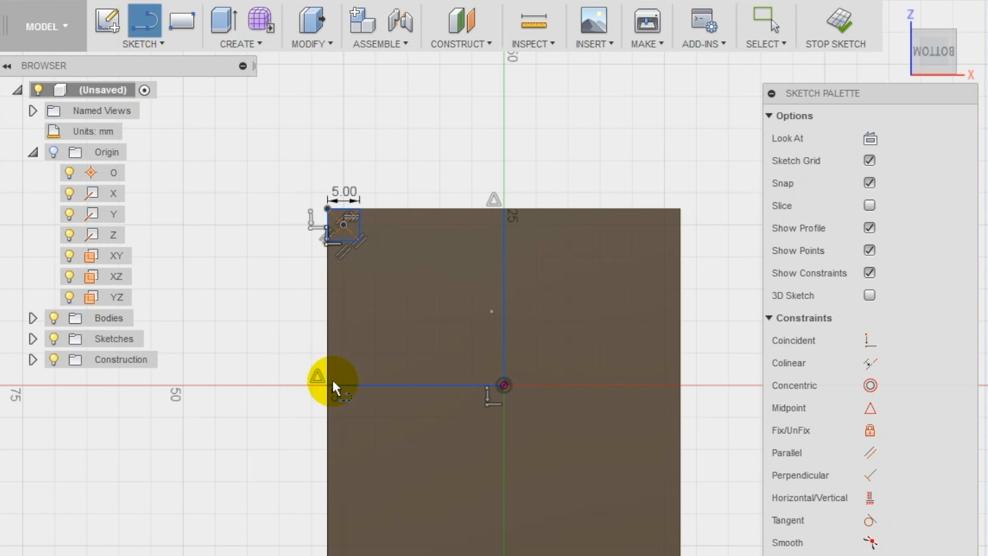
key("Escape")
- Convert the two center lines to construction lines
left_click(430, 385)
left_click(504, 298)
left_click(877, 138)
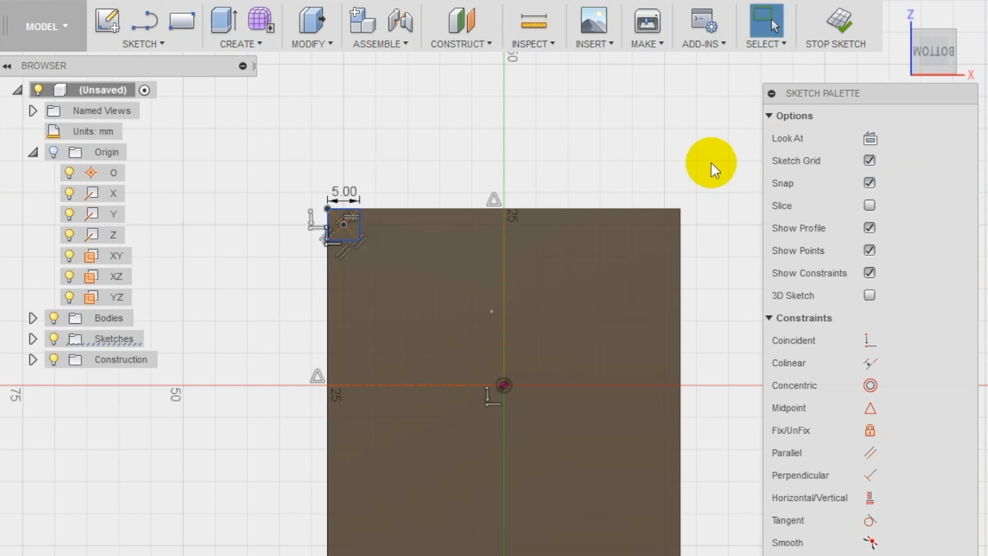
- Mirror the small corner square across the vertical construction line
left_click_drag(363, 255, 374, 267)
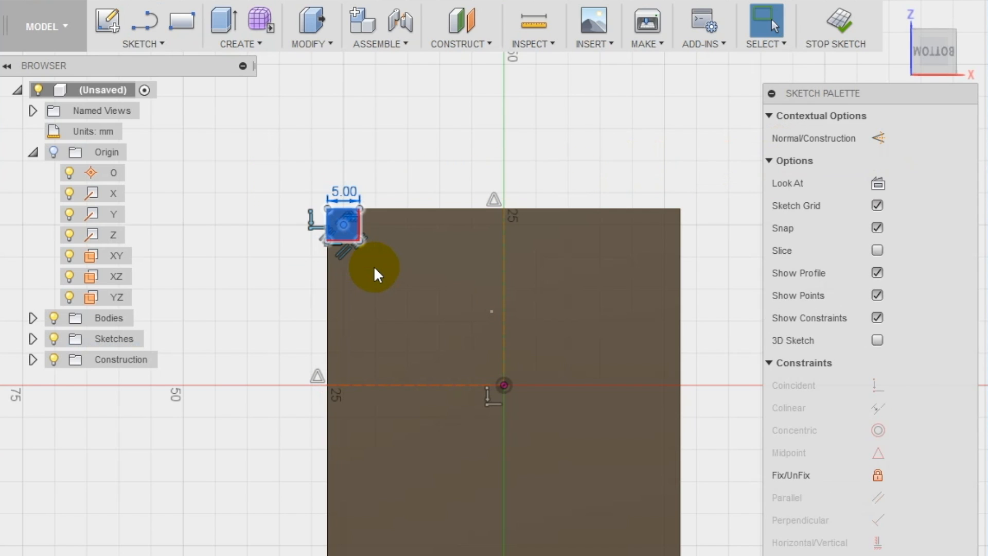
left_click(162, 45)
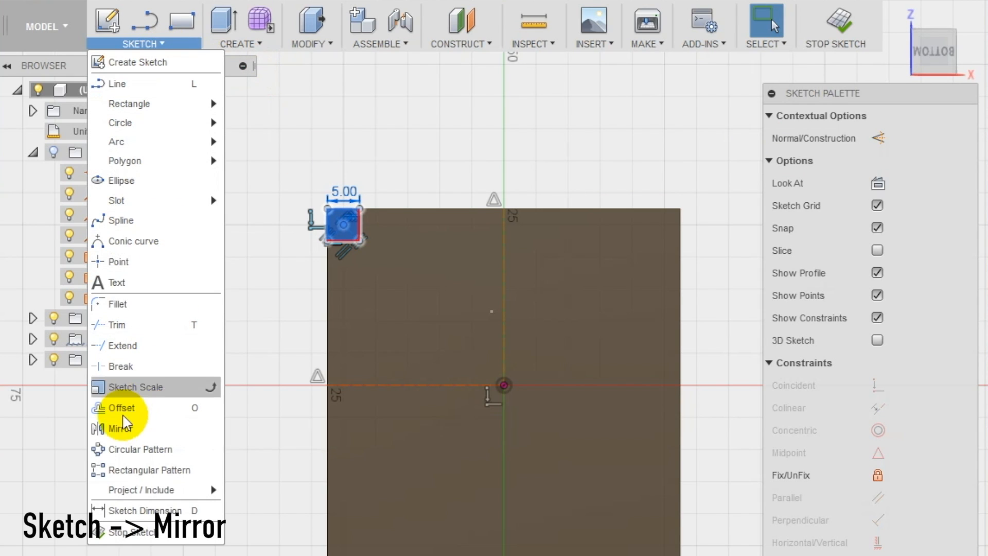
left_click(114, 427)
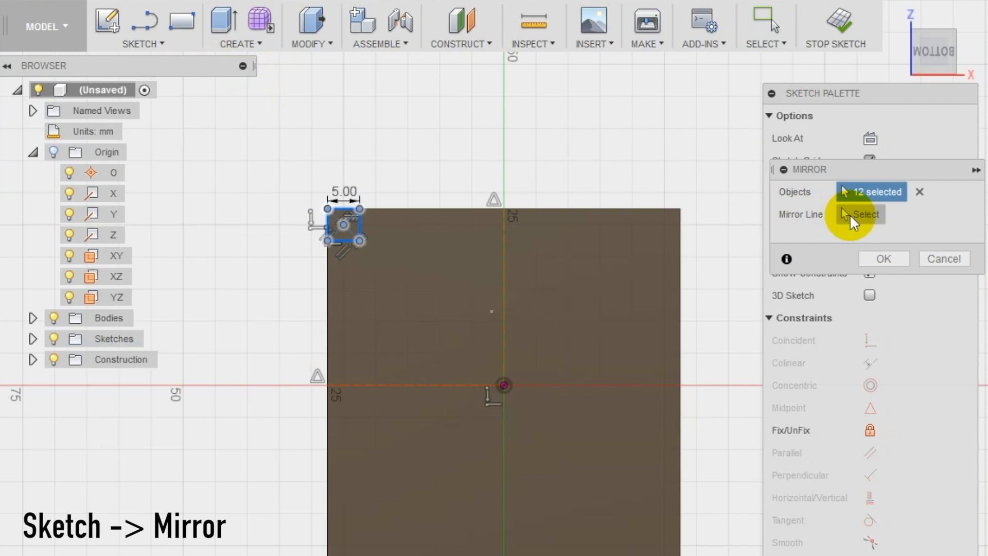
left_click(850, 214)
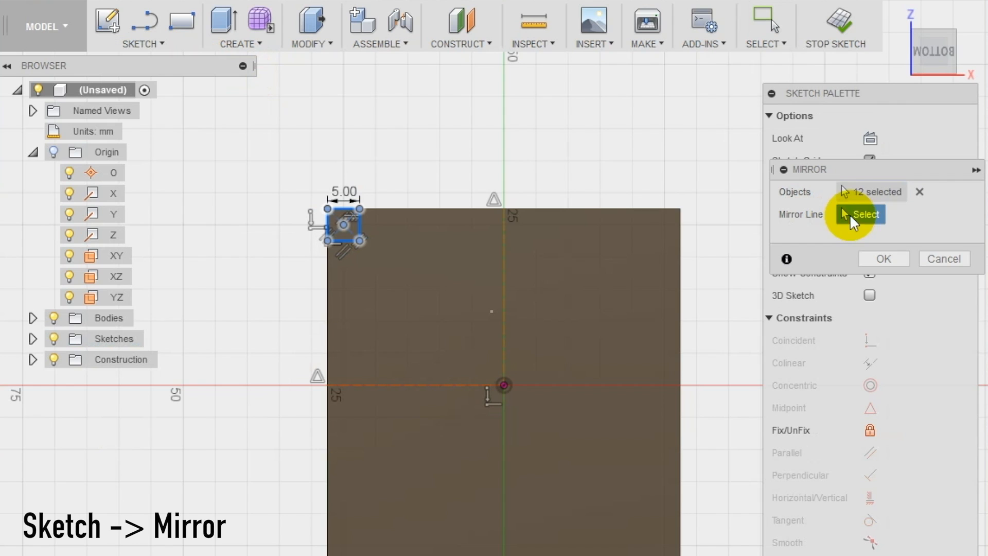
left_click(501, 264)
left_click(897, 257)
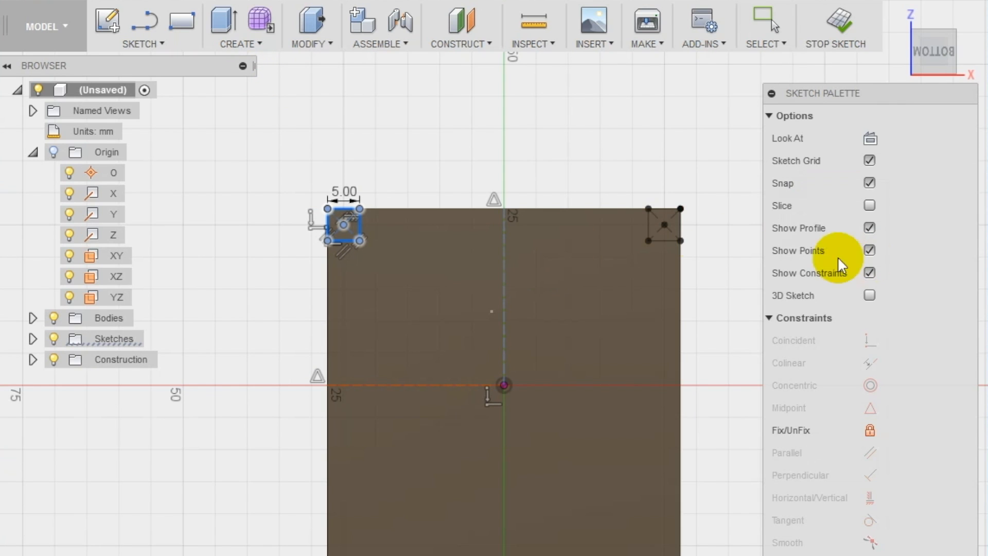
- Mirror both corner squares across the horizontal construction line to fill the remaining two corners
left_click_drag(259, 146, 728, 254)
left_click(143, 45)
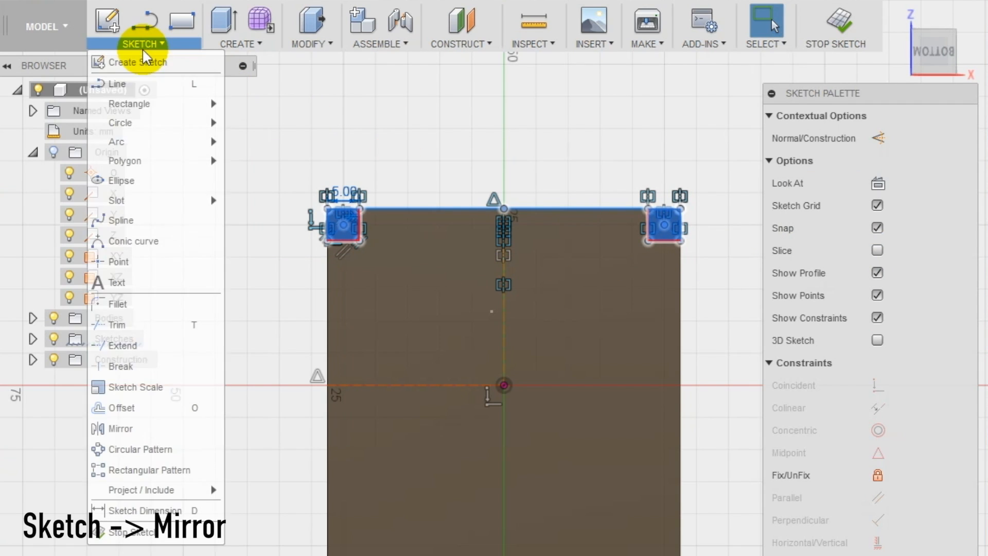
left_click(143, 428)
left_click(851, 214)
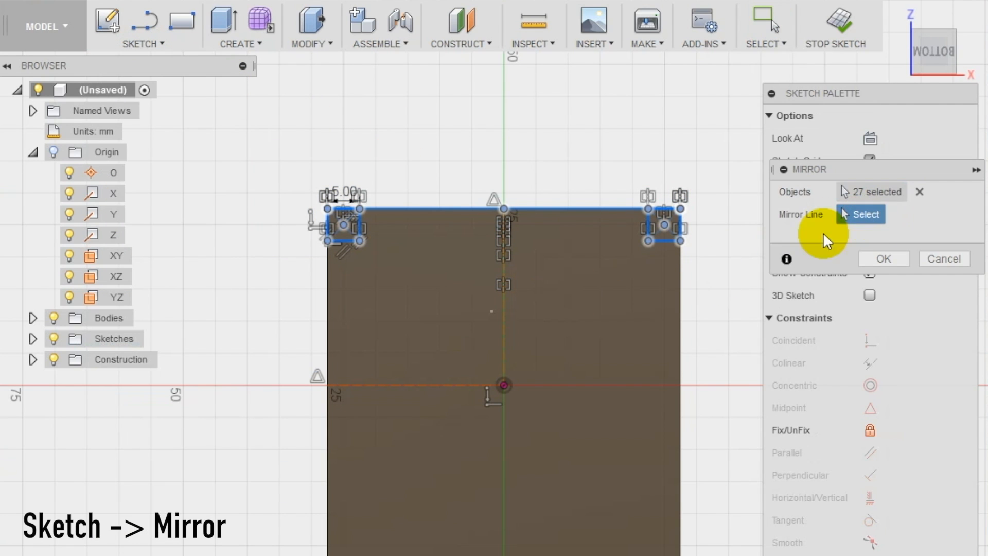
left_click(446, 385)
left_click(874, 252)
scroll(489, 172, "down", 3)
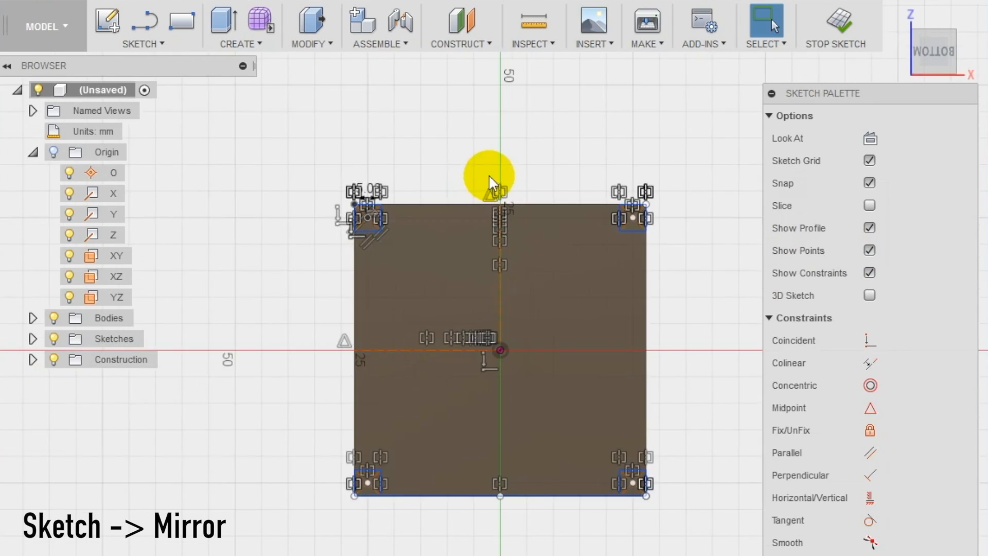
- Extrude the four corner squares on the underside 75 mm downward and join them to the plate as legs
middle_click_drag(619, 159, 541, 275, "shift")
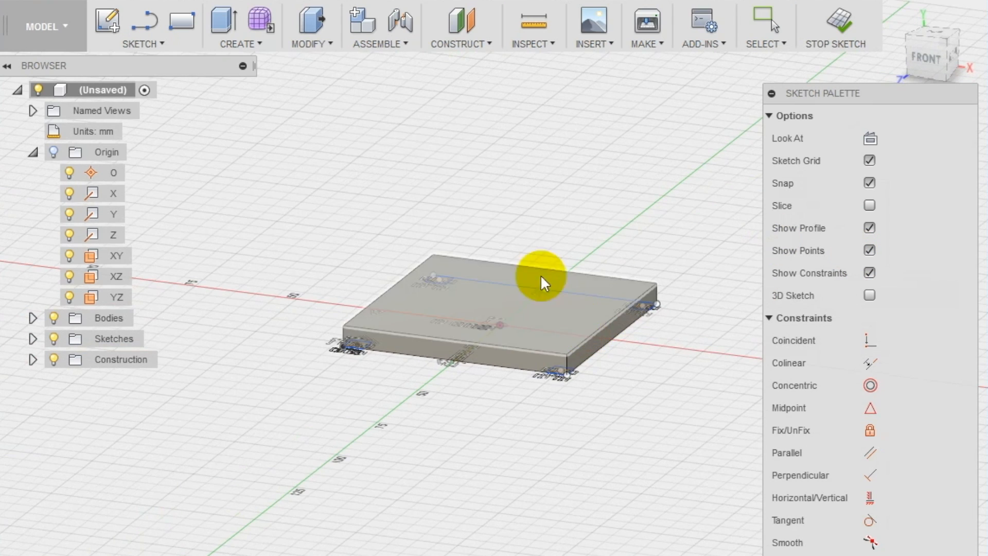
left_click(239, 45)
left_click(241, 83)
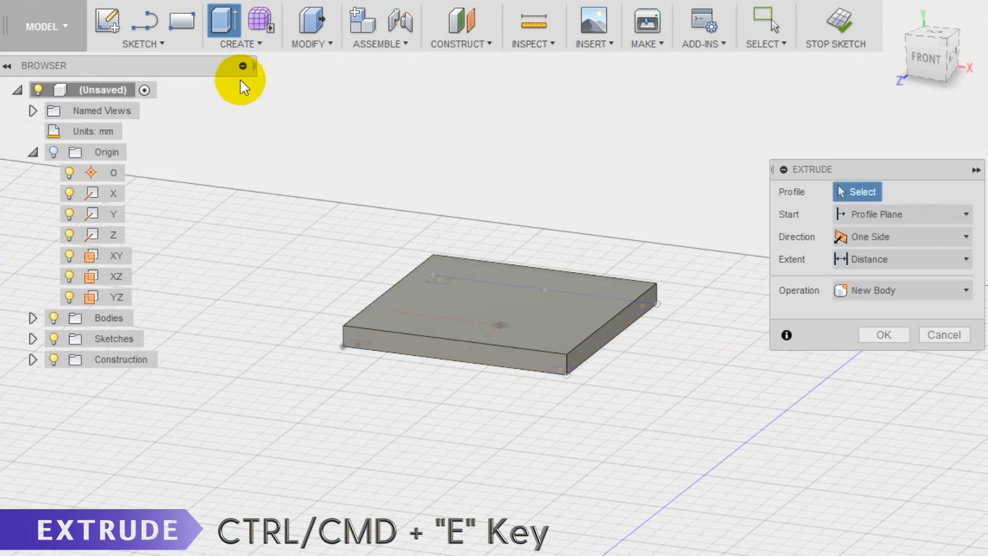
middle_click_drag(480, 396, 392, 311, "shift")
left_click(357, 282)
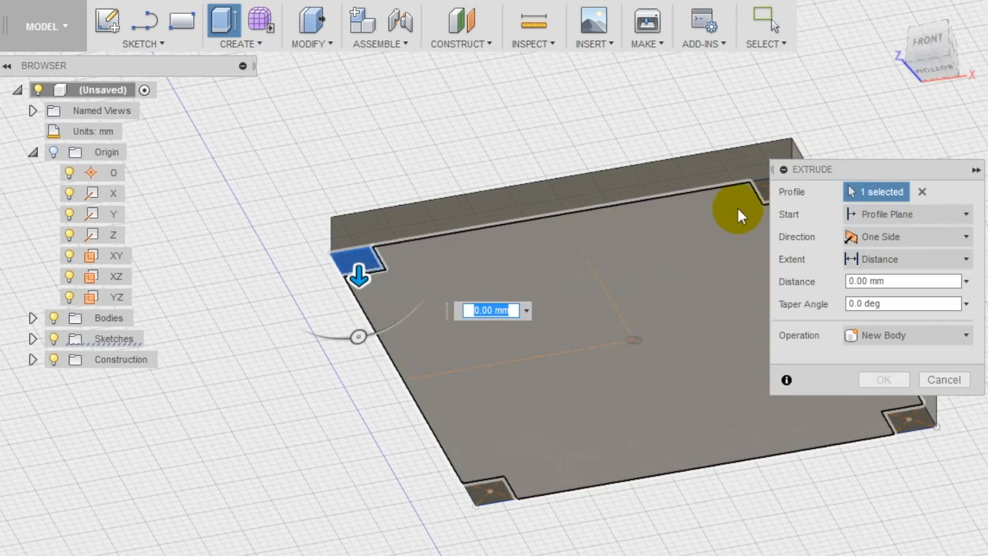
middle_click_drag(727, 210, 677, 214, "shift")
left_click(677, 214)
left_click(642, 497)
middle_click_drag(860, 401, 736, 412)
scroll(737, 381, "down", 3)
scroll(755, 372, "up", 5)
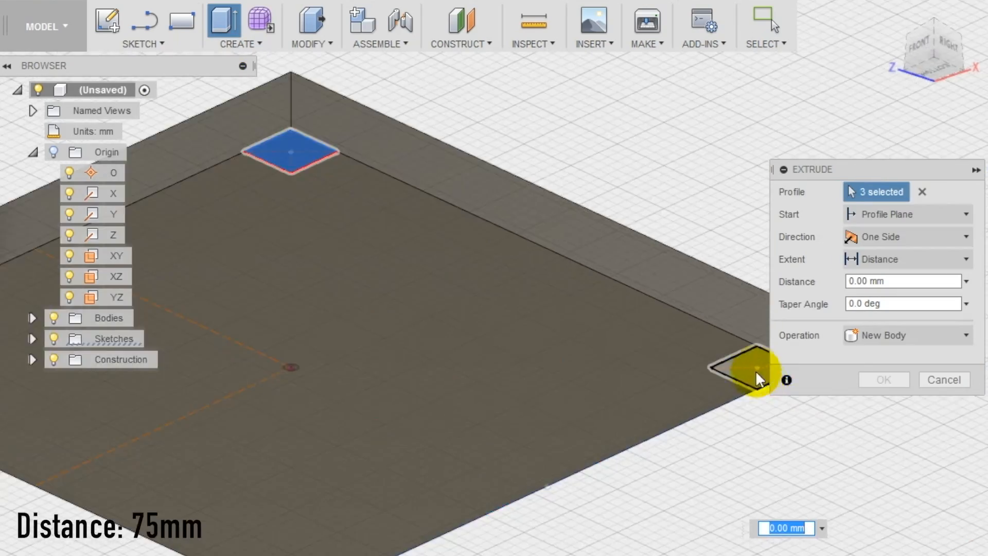
left_click(755, 370)
scroll(674, 339, "down", 5)
middle_click_drag(638, 294, 724, 350, "shift")
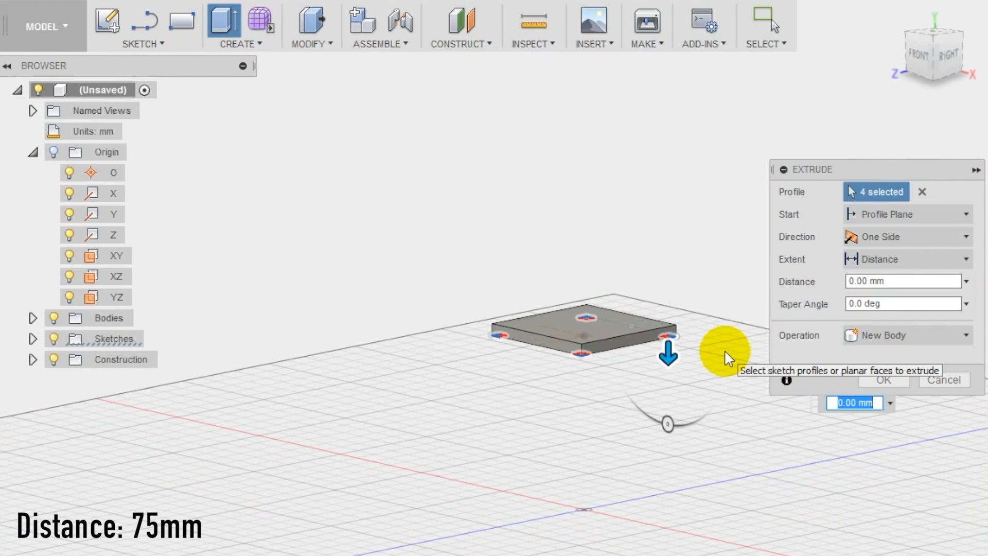
type("75")
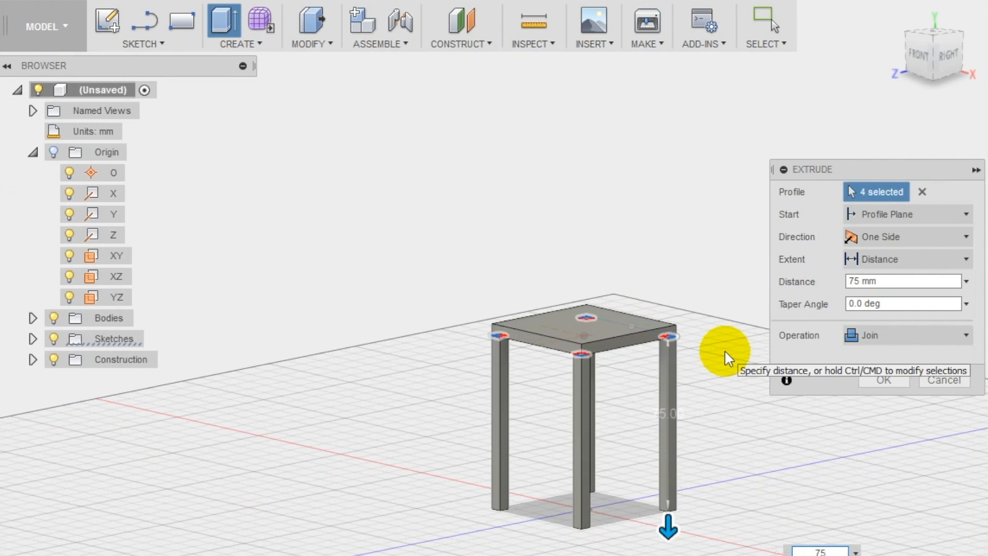
left_click(883, 380)
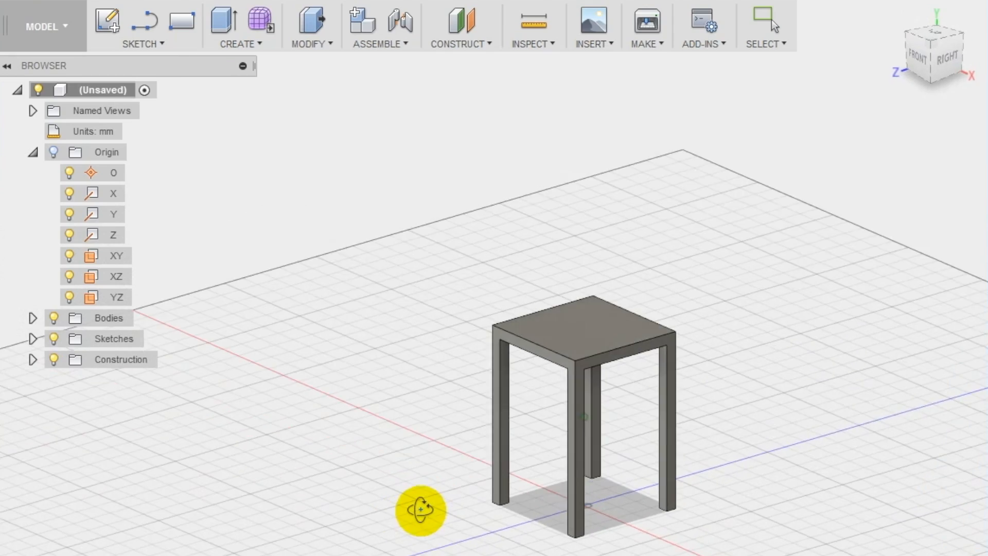
- Start a sketch on the stool's outer side face with the Spline tool
middle_click_drag(421, 509, 282, 513, "shift")
scroll(655, 350, "up", 5)
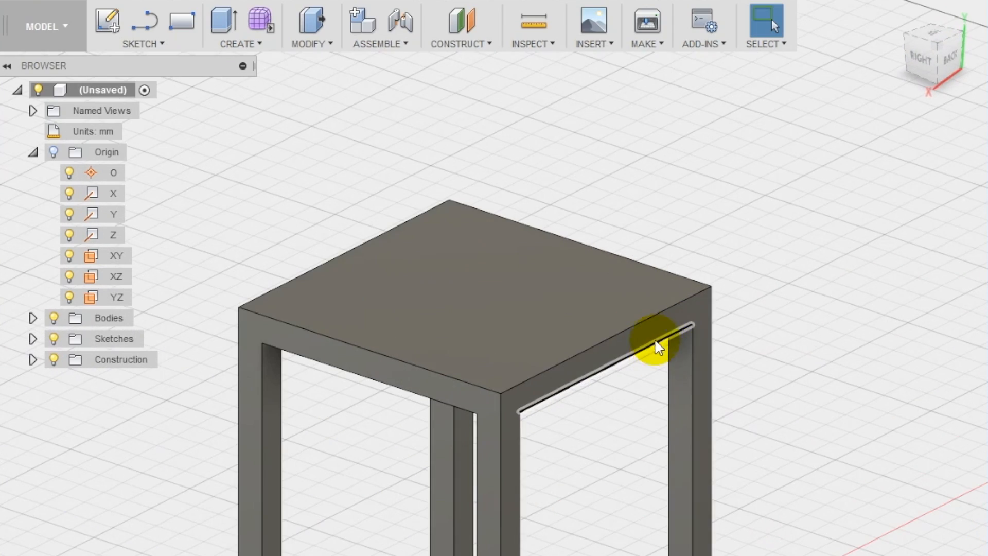
left_click(636, 327)
left_click(125, 45)
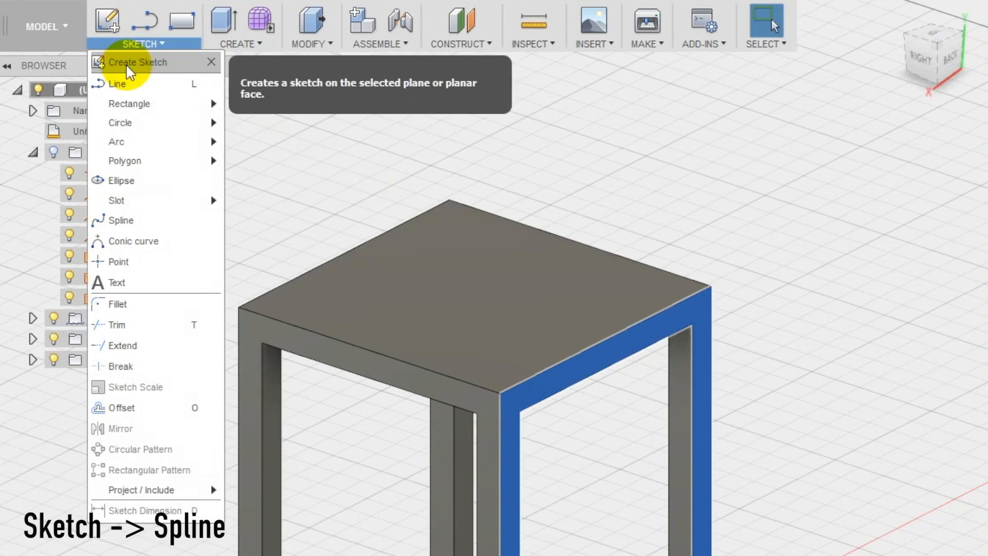
left_click(117, 219)
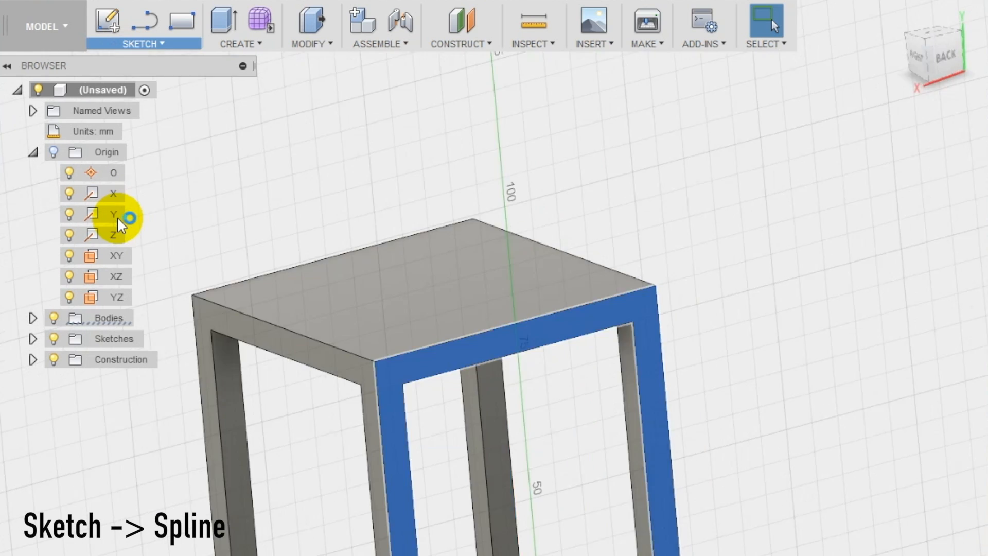
left_click(413, 304)
left_click(428, 242)
left_click(502, 216)
left_click(536, 269)
left_click(488, 330)
left_click(444, 317)
left_click(465, 273)
left_click(536, 307)
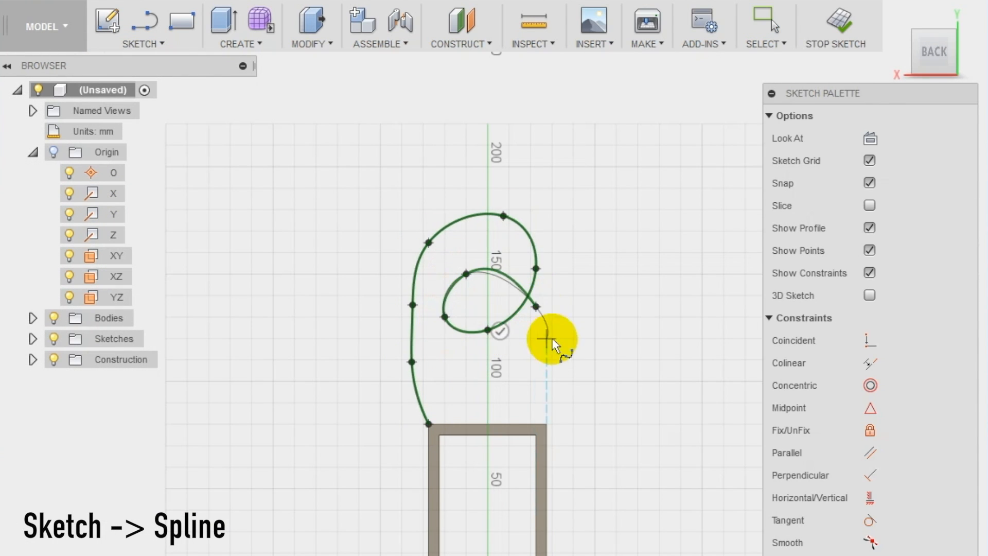
- Draw a looping spline above the seat, starting at one top corner, crossing itself once and ending at the opposite top corner
left_click(428, 424)
left_click(408, 350)
left_click(409, 284)
left_click(444, 209)
left_click(516, 196)
left_click(531, 296)
left_click(466, 338)
left_click(466, 282)
scroll(590, 431, "up", 5)
left_click(502, 464)
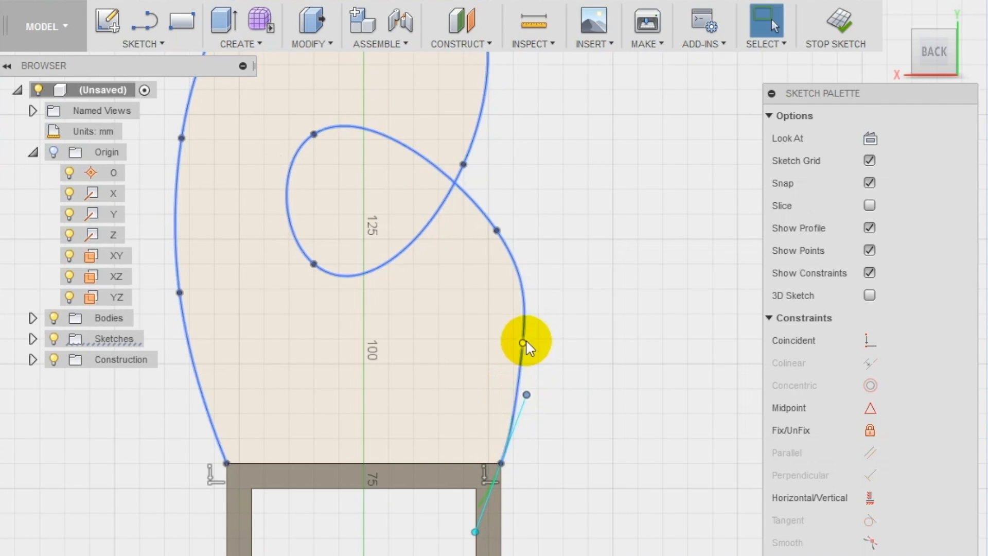
- Dimension the height from the seat's top edge to the spline's upper point as 105 mm
scroll(576, 415, "down", 3)
scroll(540, 308, "up", 1)
left_click(139, 44)
left_click(144, 524)
left_click(423, 497)
left_click(466, 90)
left_click(652, 150)
type("105")
key("Return")
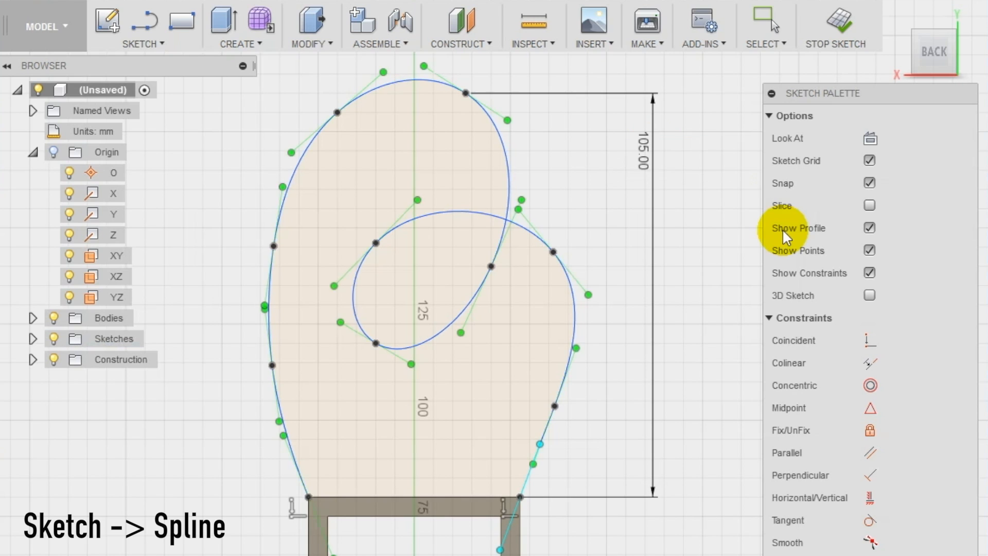
key("Escape")
- Draw a second looping spline inside the first, following its shape, with both ends on the seat's top edge about 5 mm inward
scroll(684, 183, "down", 1)
left_click(143, 44)
left_click(156, 222)
scroll(413, 466, "up", 2)
left_click(354, 513)
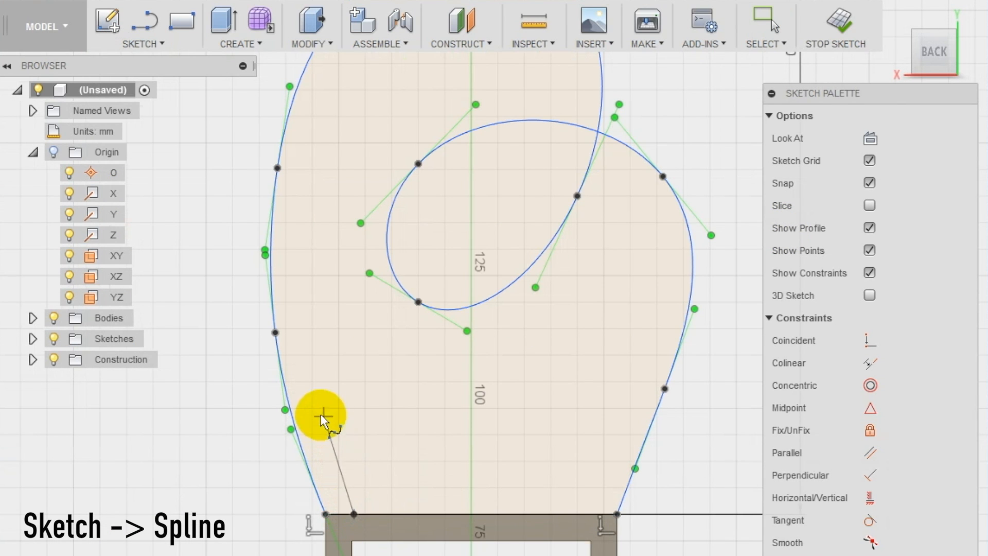
left_click(319, 413)
left_click(299, 277)
middle_click_drag(315, 126, 289, 283)
left_click(350, 170)
left_click(456, 124)
left_click(537, 193)
left_click(527, 340)
left_click(430, 442)
left_click(385, 412)
left_click(419, 333)
left_click(516, 304)
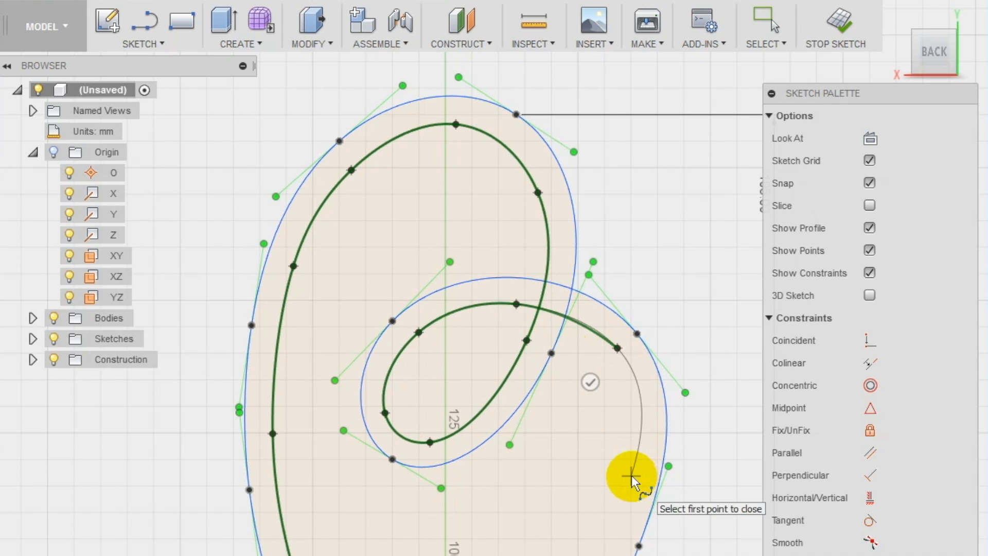
left_click(631, 474)
middle_click_drag(632, 474, 666, 243)
left_click(624, 364)
double_click(596, 440)
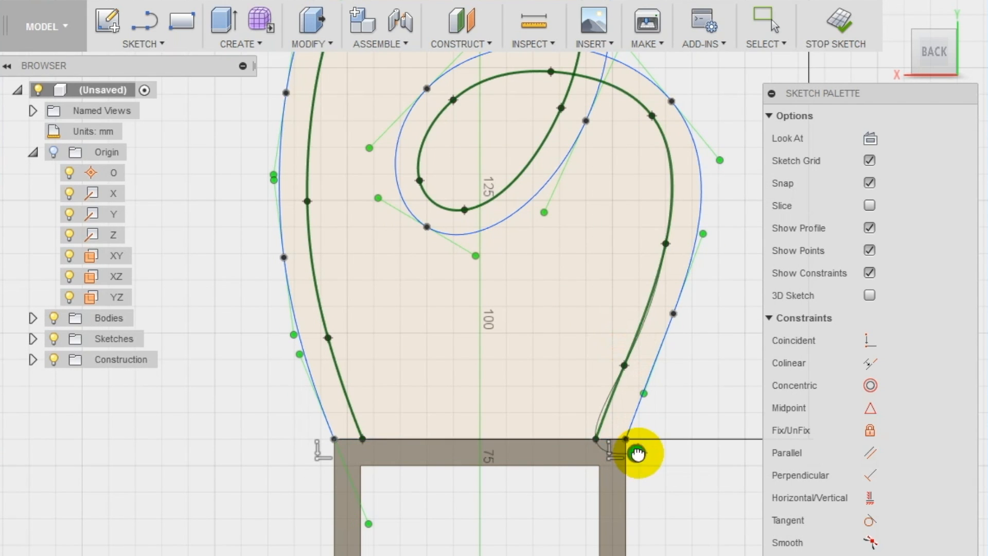
- Close both open ends between the two splines with short lines along the seat's top edge, and check the closed profile
left_click(152, 46)
left_click(132, 81)
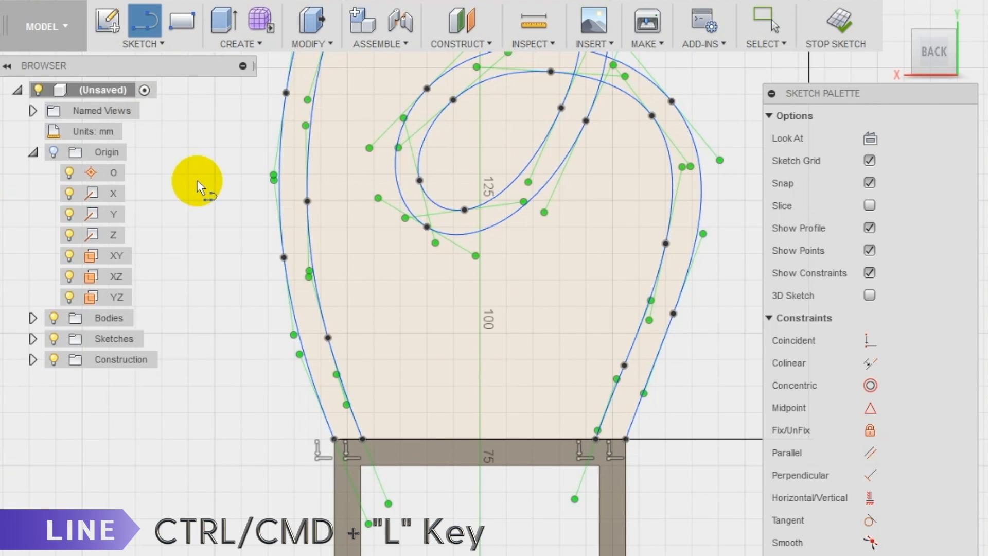
left_click(344, 442)
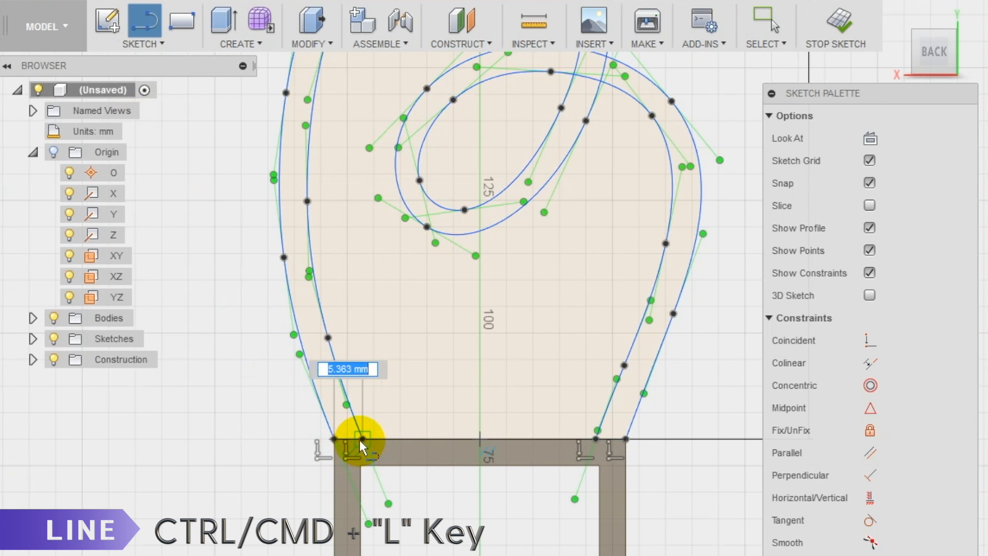
left_click(603, 442)
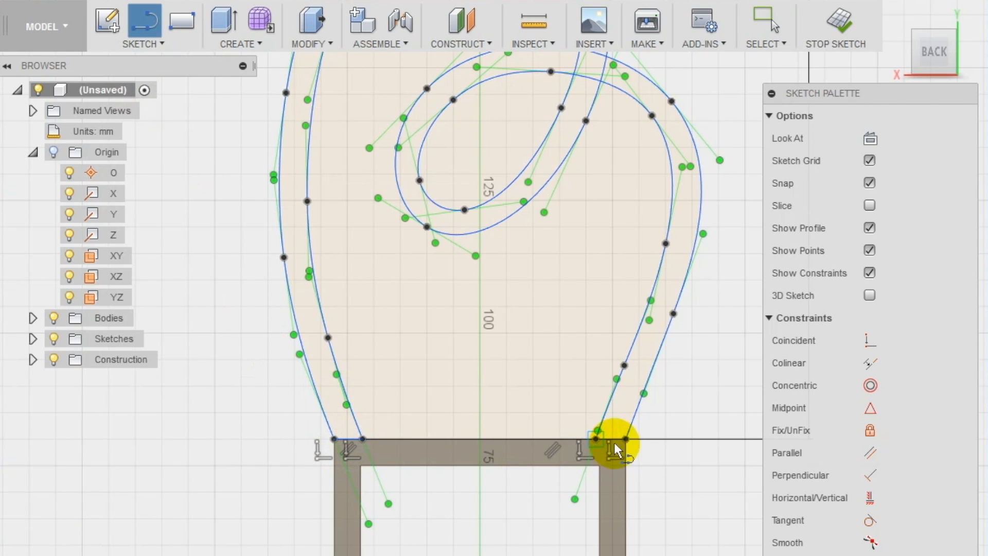
left_click(626, 440)
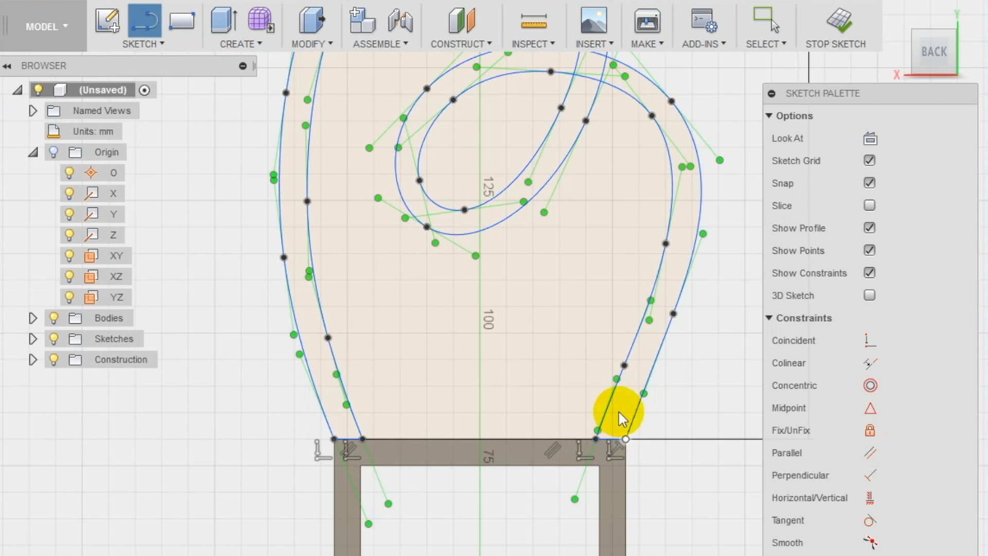
key("Escape")
scroll(621, 427, "down", 3)
left_click(662, 278)
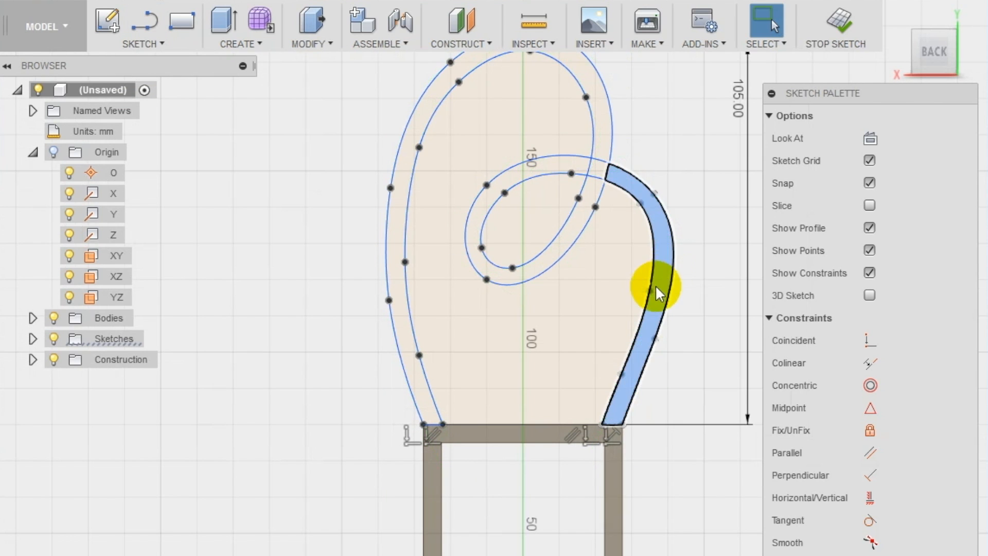
left_click(659, 282)
scroll(633, 298, "down", 3)
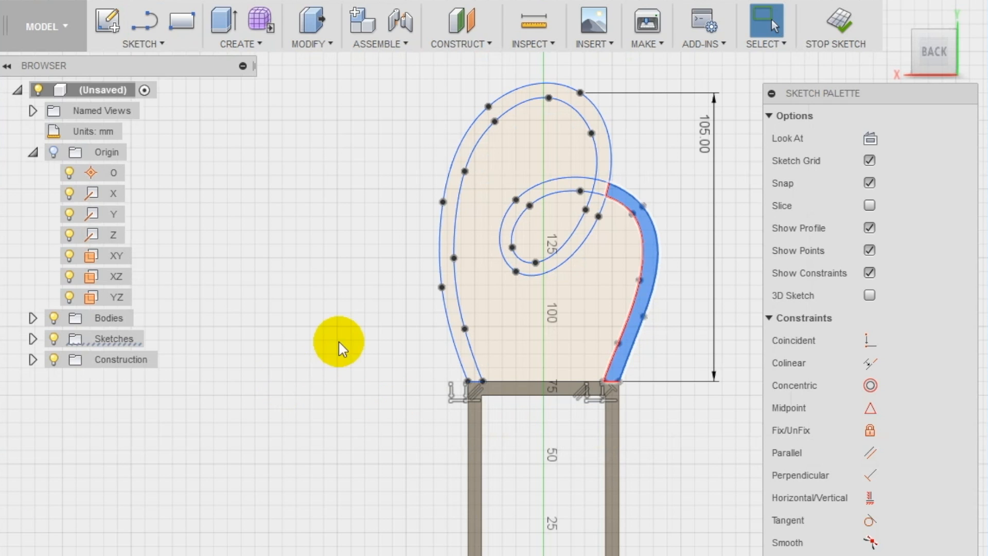
left_click(337, 341)
- Extrude the four profiles of the looping band by -5 mm and join them to the seat as a backrest
left_click(234, 41)
left_click(242, 61)
scroll(618, 146, "up", 3)
left_click(597, 160)
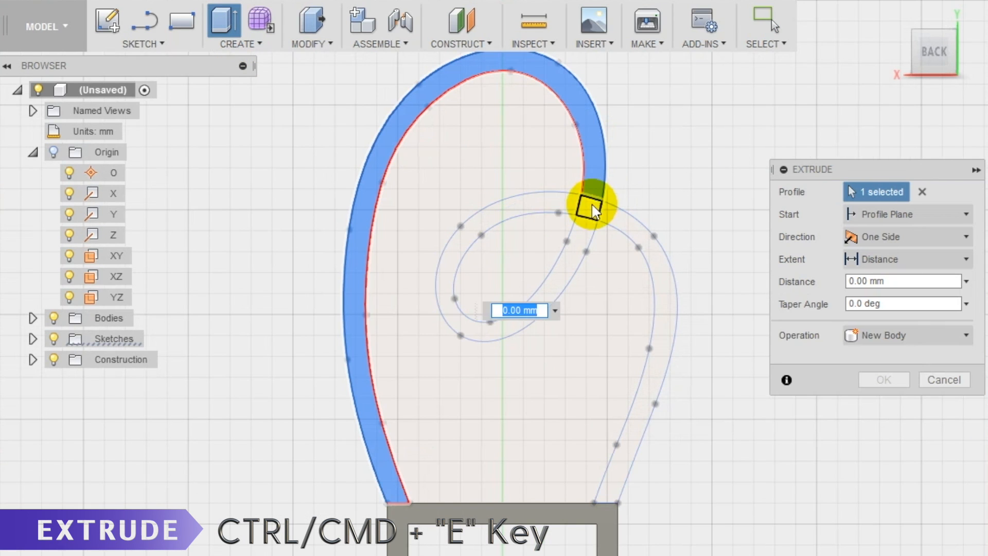
left_click(590, 205)
left_click(580, 236)
left_click(636, 233)
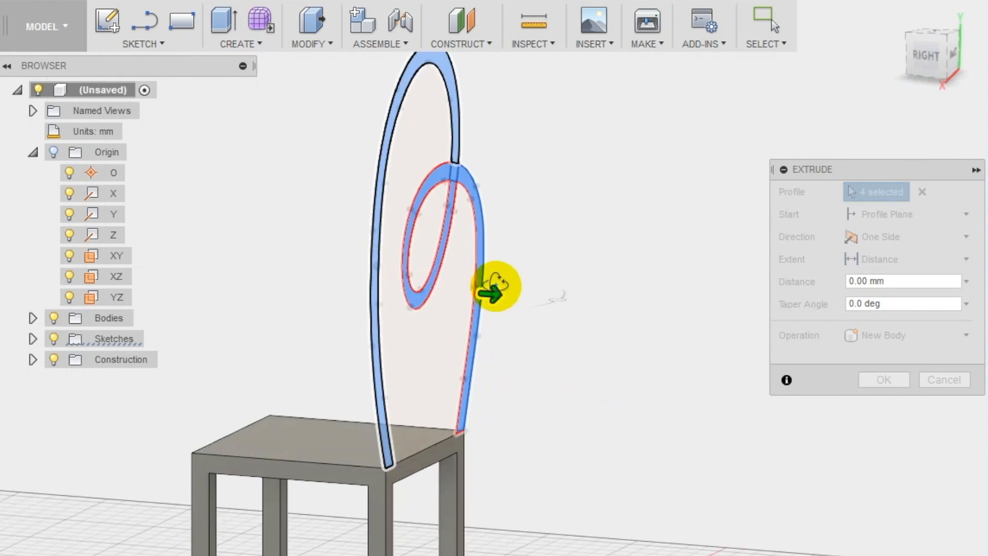
type("-5")
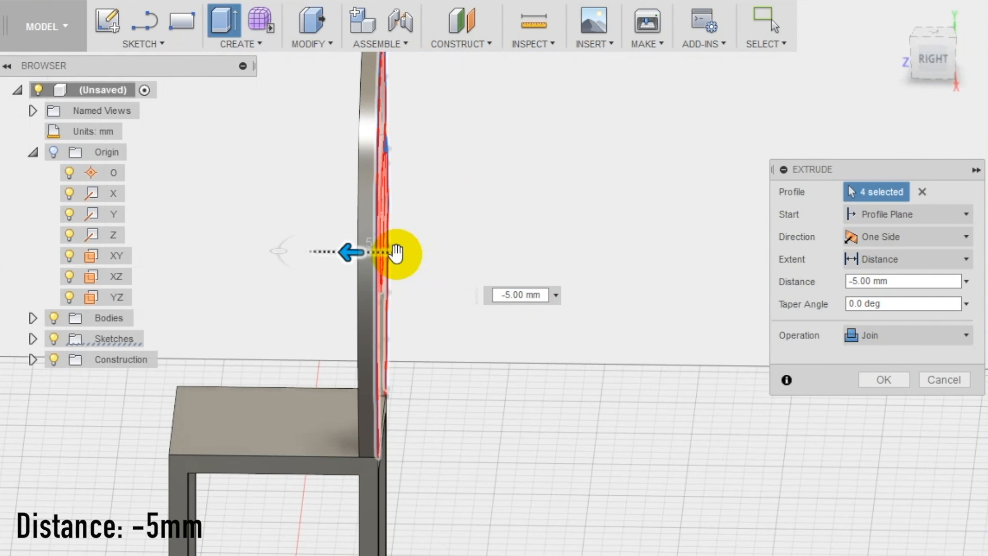
scroll(486, 319, "down", 3)
middle_click_drag(495, 341, 605, 327, "shift")
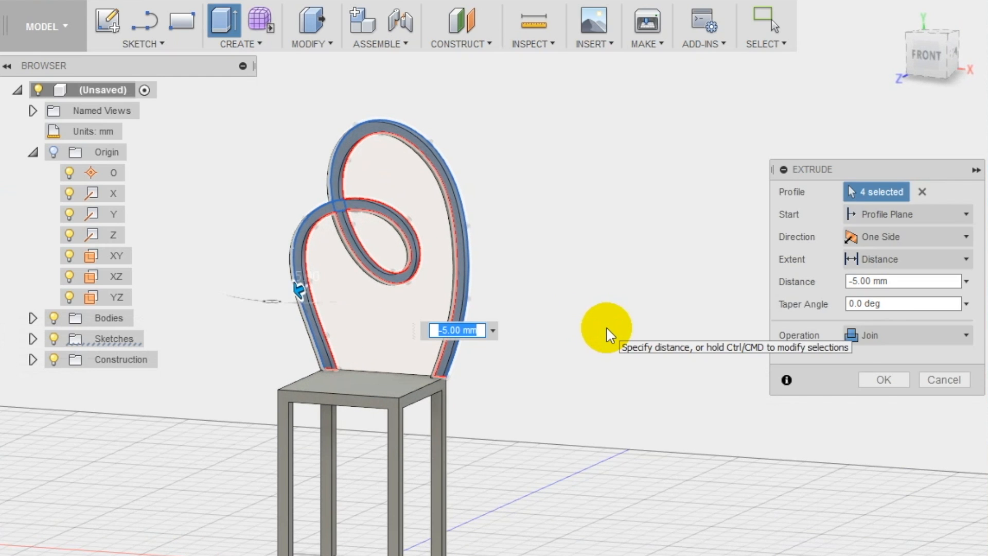
key("Return")
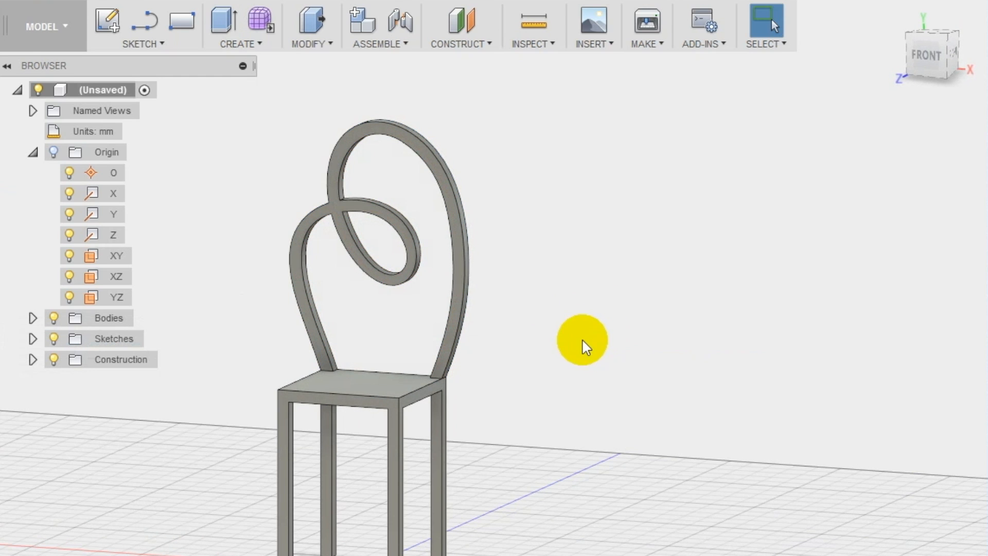
- Try to fillet the edges all around the seat and the four legs with a 0.25 mm radius
scroll(582, 350, "down", 2)
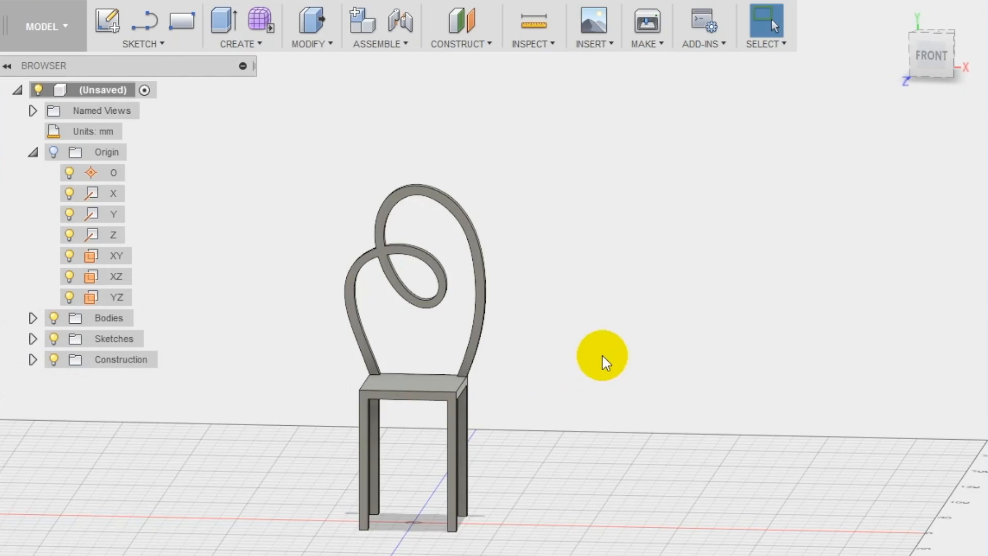
left_click(313, 44)
left_click(303, 77)
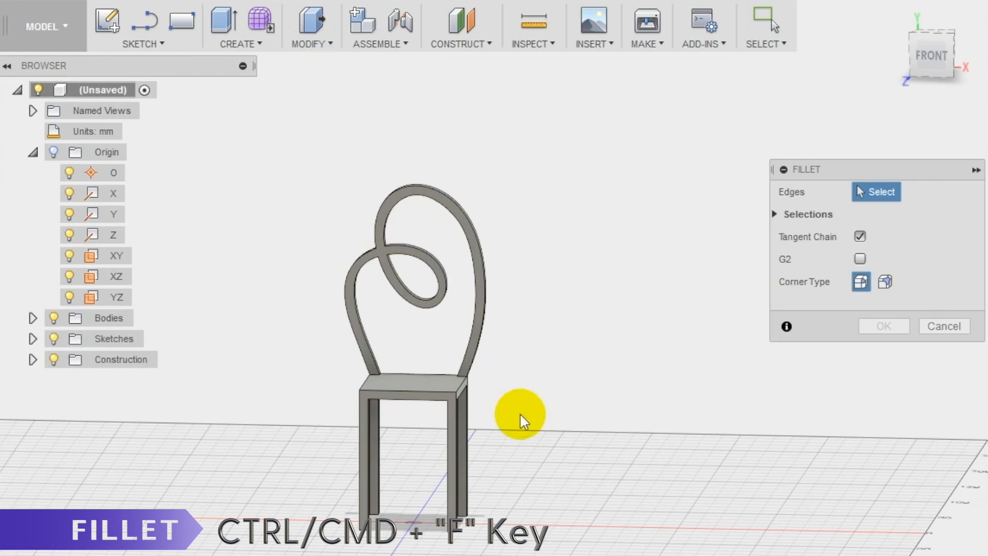
scroll(386, 404, "up", 5)
left_click(257, 319)
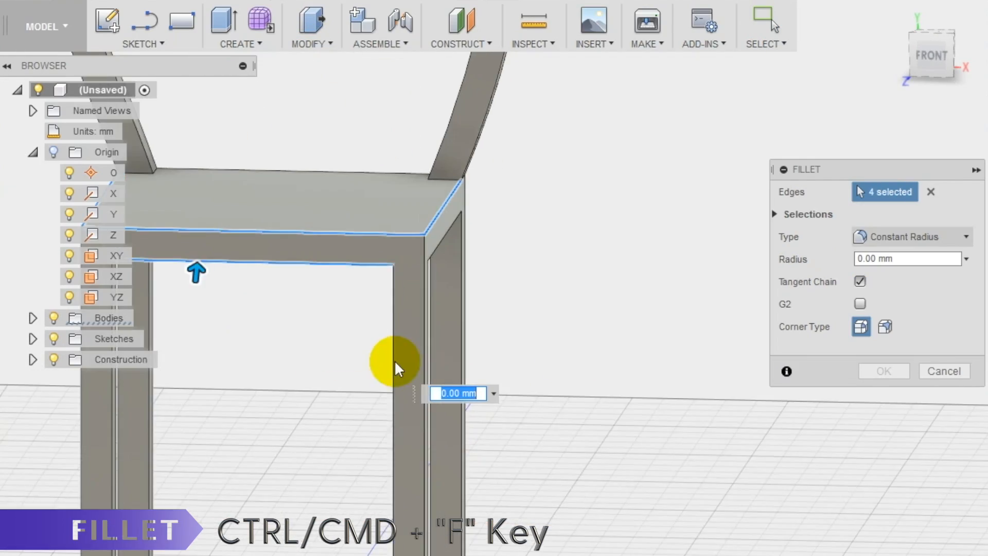
left_click(447, 412)
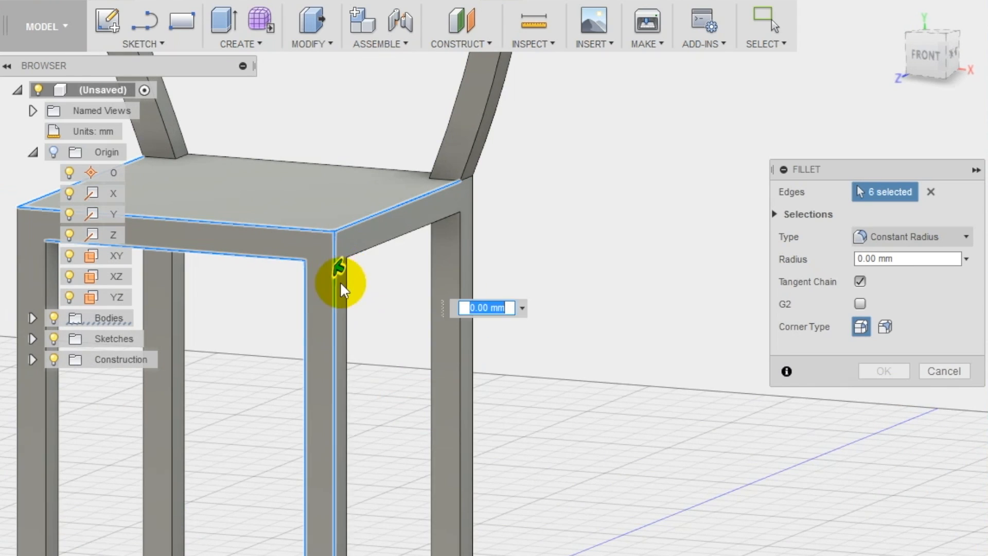
scroll(335, 282, "up", 3)
left_click(447, 270)
left_click(445, 265)
left_click(473, 211)
scroll(474, 199, "up", 3)
scroll(329, 334, "down", 5)
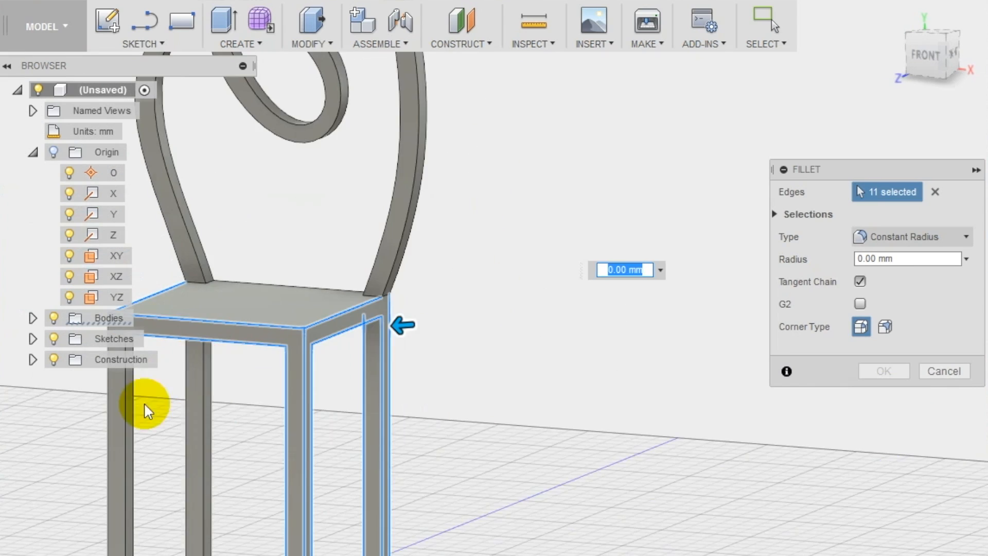
middle_click_drag(146, 408, 286, 372)
left_click(272, 329)
left_click(266, 332)
left_click(248, 334)
left_click(350, 361)
middle_click_drag(308, 411, 535, 435, "shift")
left_click(301, 272)
left_click(273, 291)
left_click(552, 360)
left_click(315, 363)
middle_click_drag(329, 381, 365, 424, "shift")
left_click(403, 519)
middle_click_drag(403, 519, 432, 457, "shift")
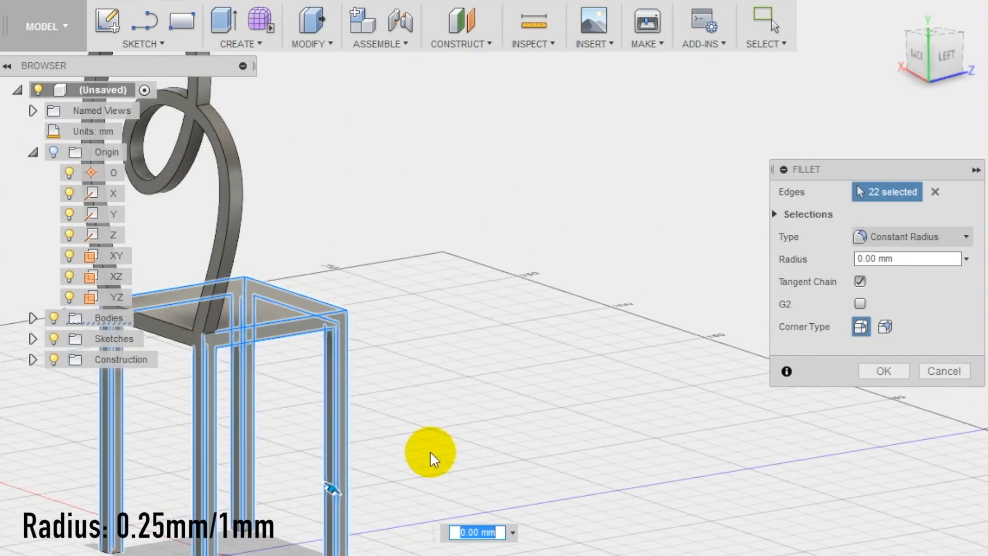
left_click(309, 398)
type("1")
key("BackSpace")
type("0.25")
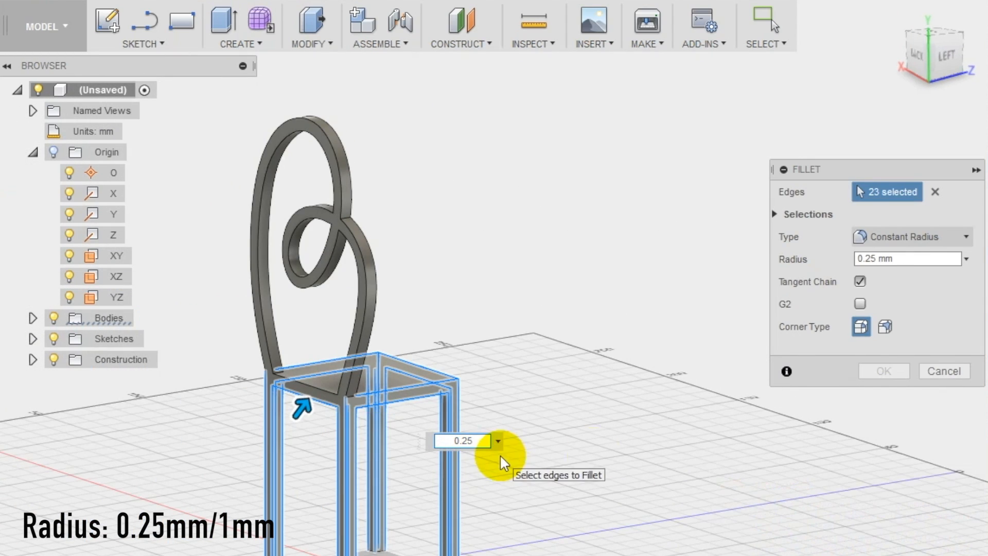
key("Return")
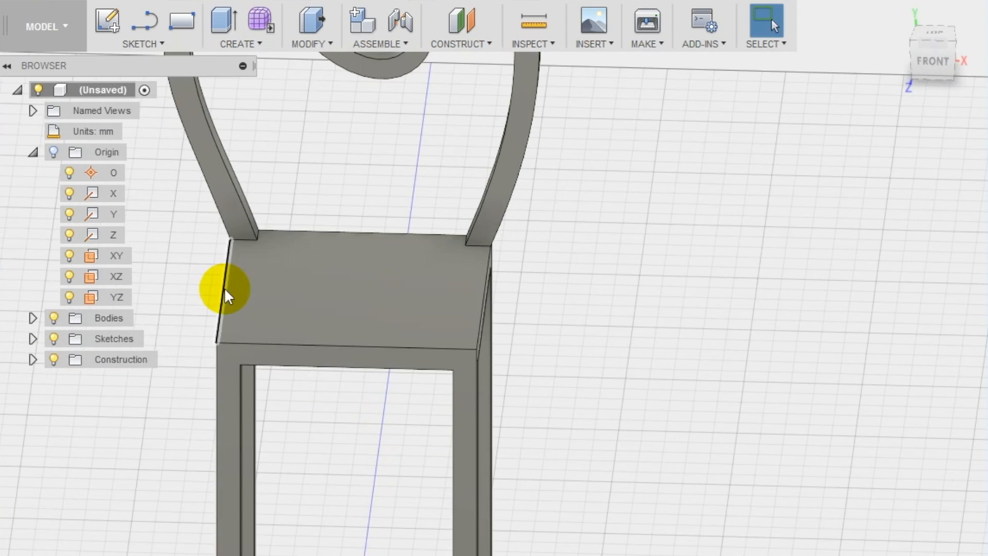
- Fillet the two outer vertical edges of the front legs with a 1 mm radius
left_click(217, 369)
middle_click_drag(679, 458, 592, 458, "shift")
left_click(477, 412)
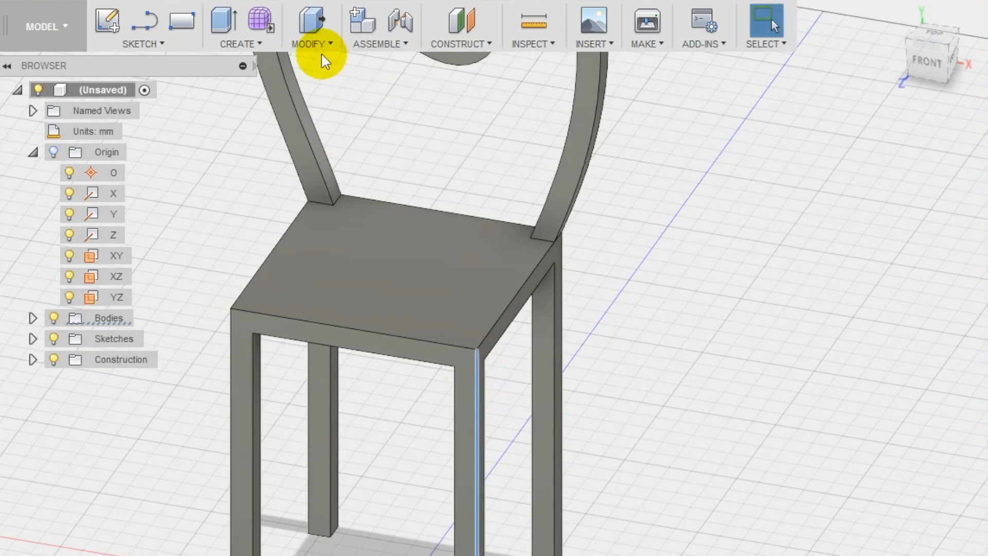
left_click(312, 44)
left_click(311, 80)
left_click(231, 334)
type("1")
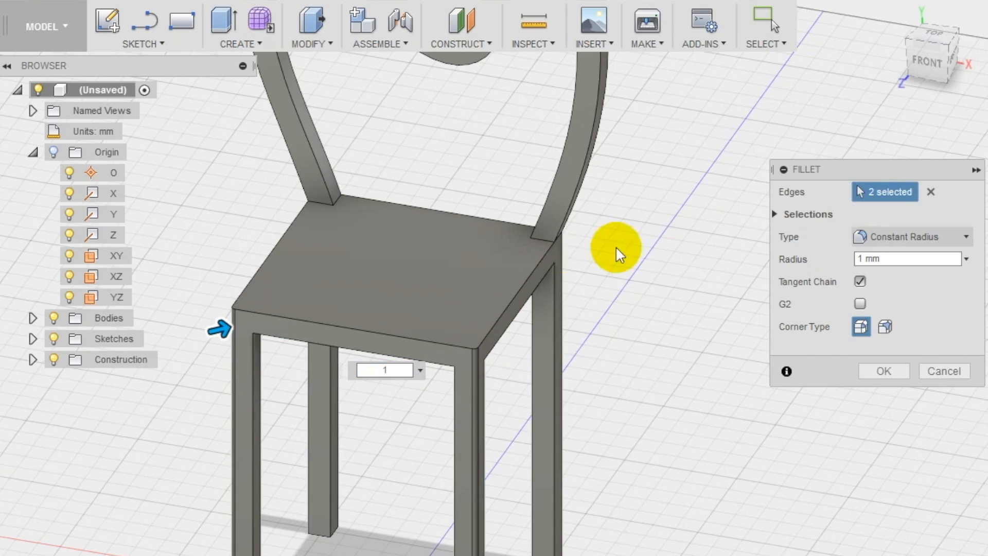
key("Return")
- Fillet the edges of the seat's top face with a 1 mm radius
left_click(312, 43)
left_click(305, 78)
left_click(307, 237)
type("1")
key("Return")
- Fillet the seat's rear top edge and the outer vertical edges of the two back legs with a 1 mm radius
scroll(629, 351, "down", 2)
middle_click_drag(628, 351, 489, 332, "shift")
left_click(312, 44)
left_click(308, 80)
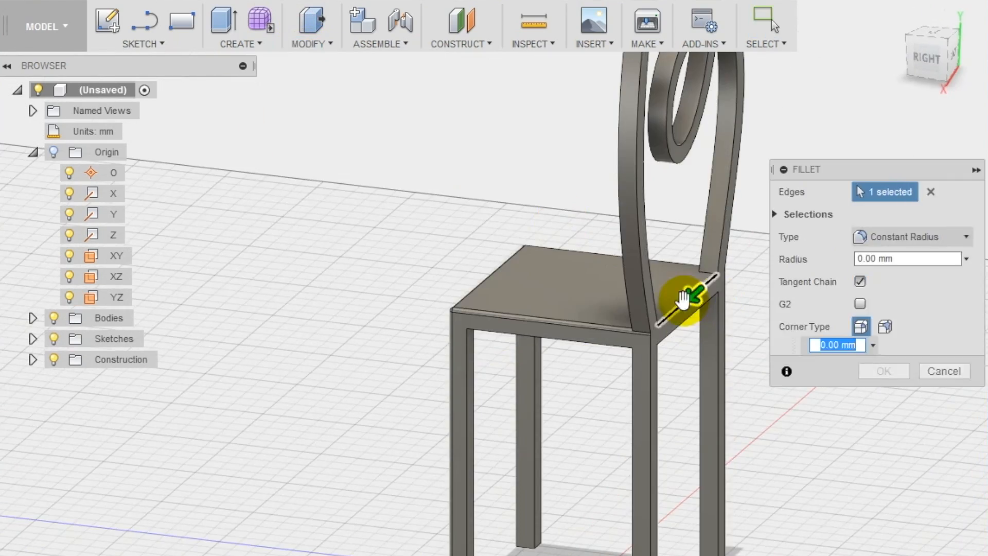
left_click(683, 301)
left_click(651, 356)
left_click(724, 318)
type("1")
key("Return")
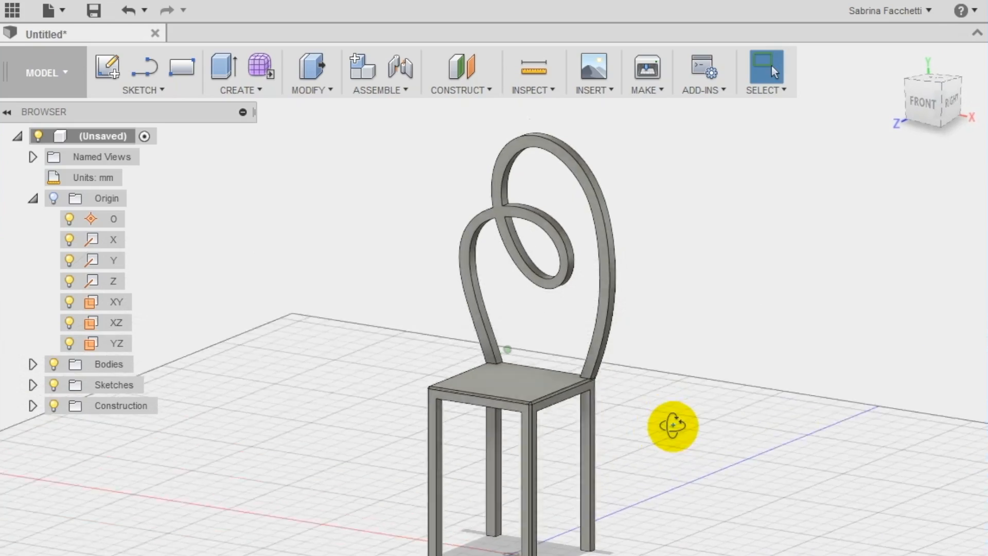
- Save the design under the name Barbie Design Chair in the master folder of the first project
middle_click_drag(672, 426, 677, 448, "shift")
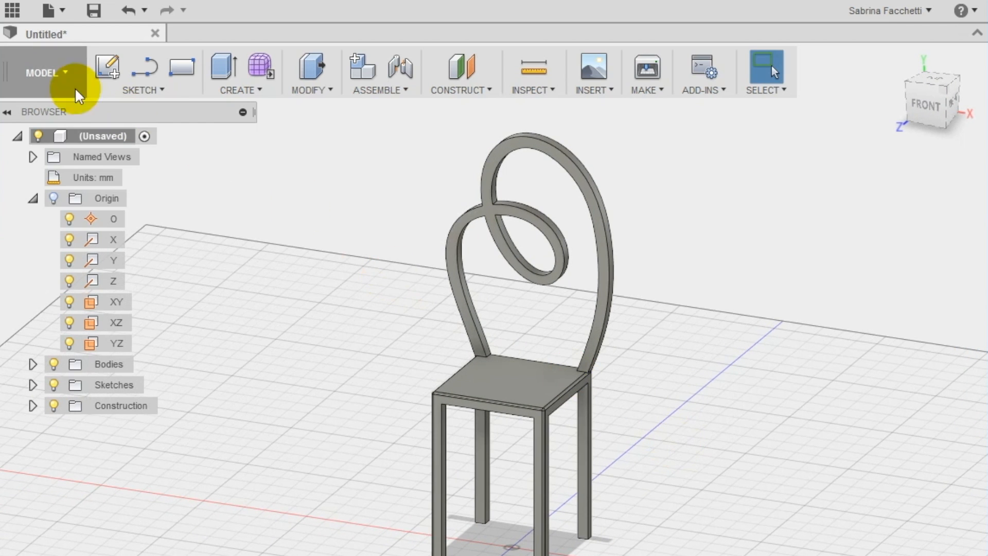
left_click(93, 10)
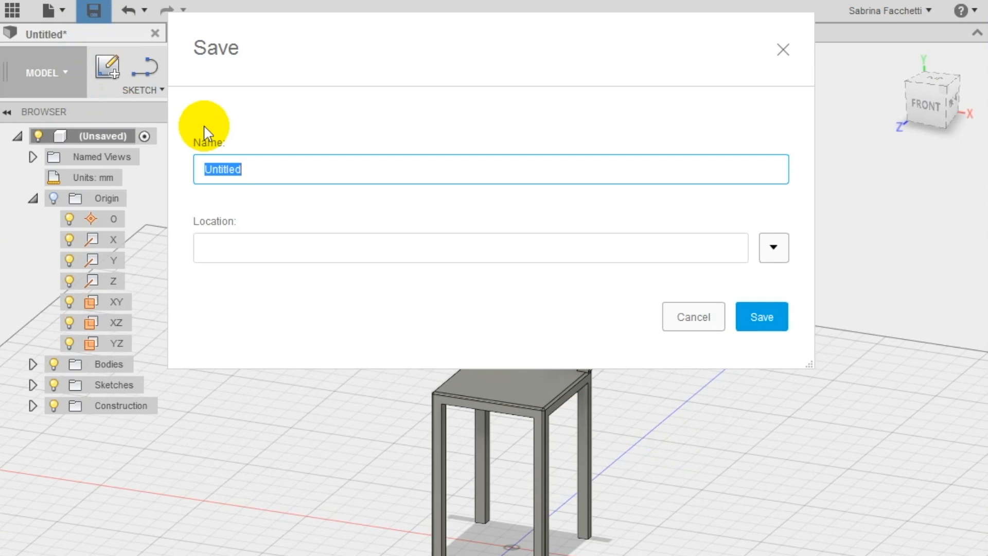
type("Bar")
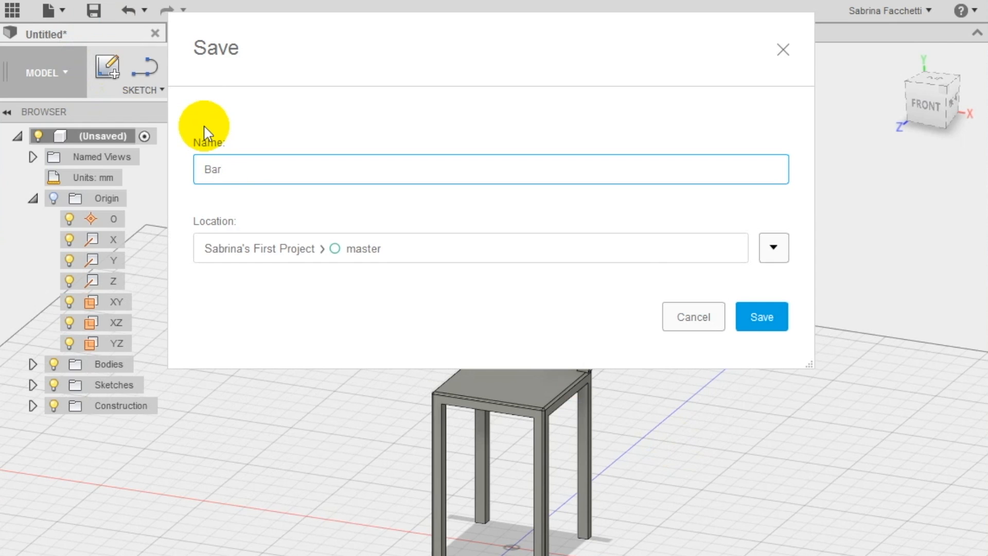
type("bie Design Chair")
left_click(761, 316)
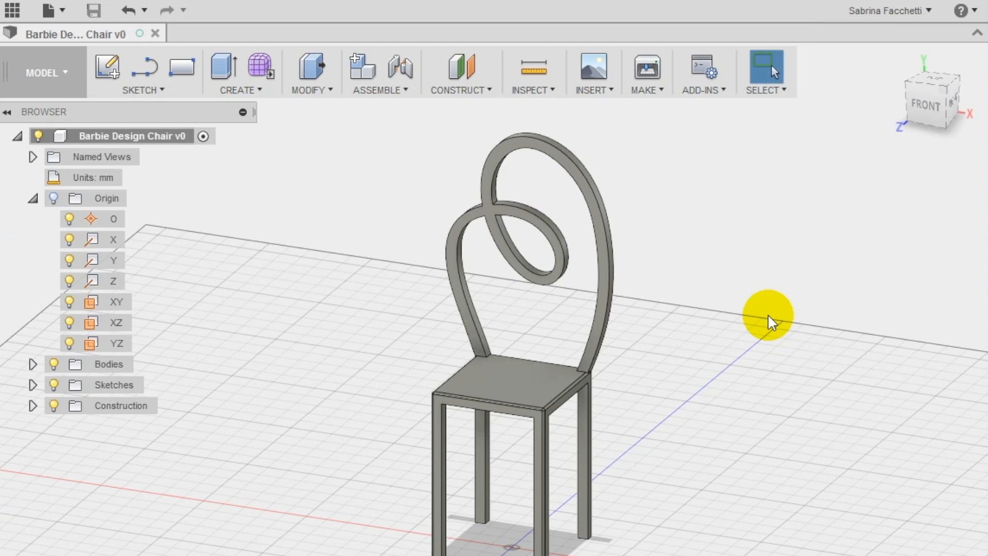
- Export the whole chair as a binary STL with high refinement, saved to the Desktop as Barbie Design Chair v0
left_click(175, 148)
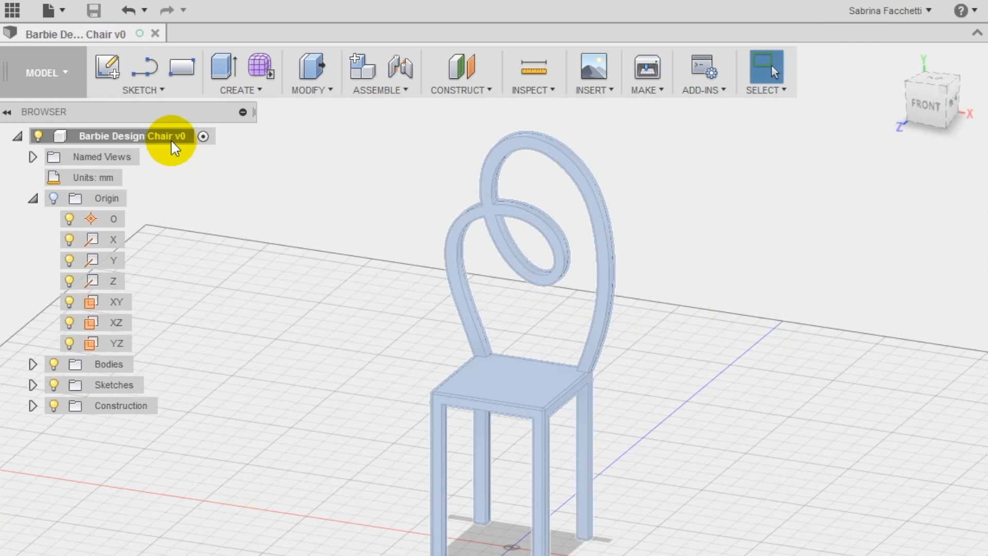
right_click(175, 148)
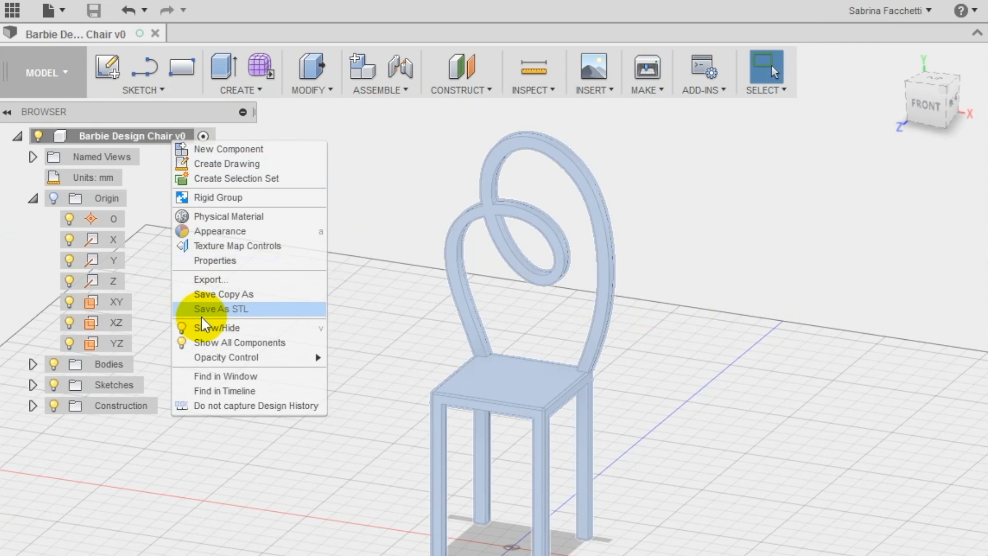
left_click(222, 308)
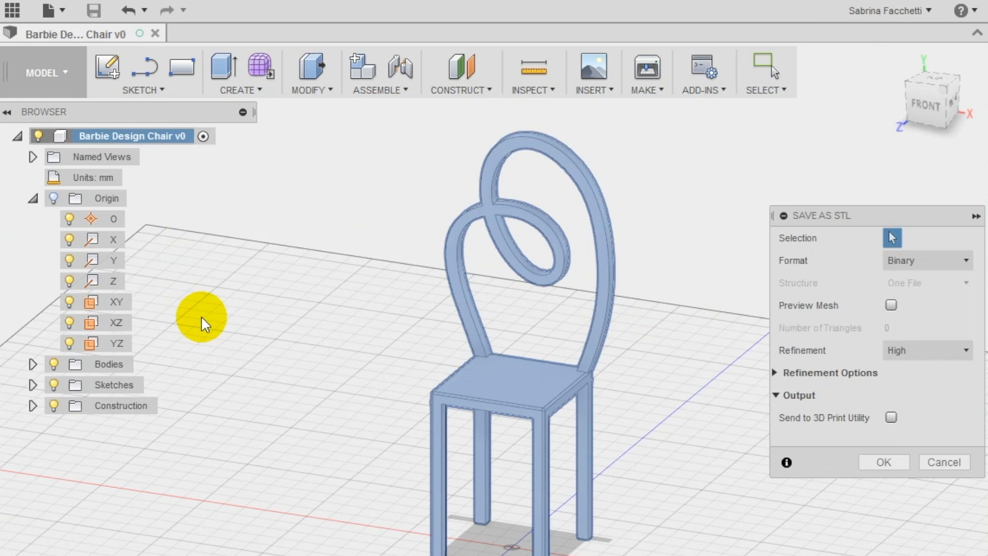
left_click(883, 461)
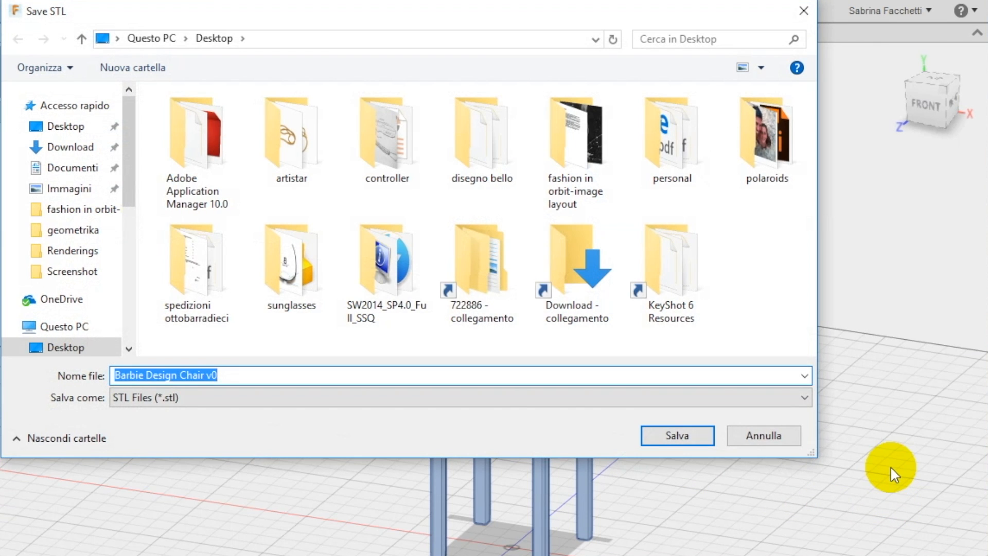
left_click(688, 440)
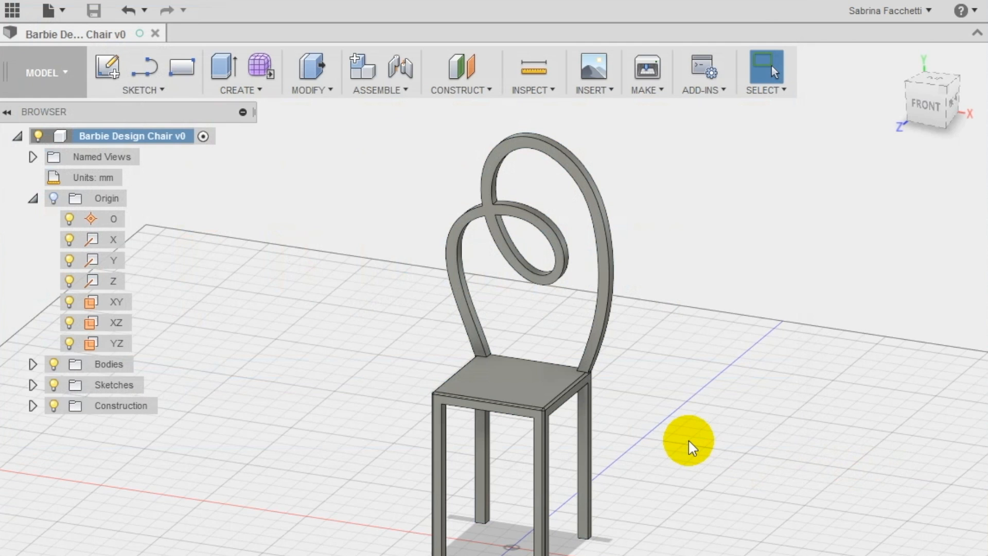